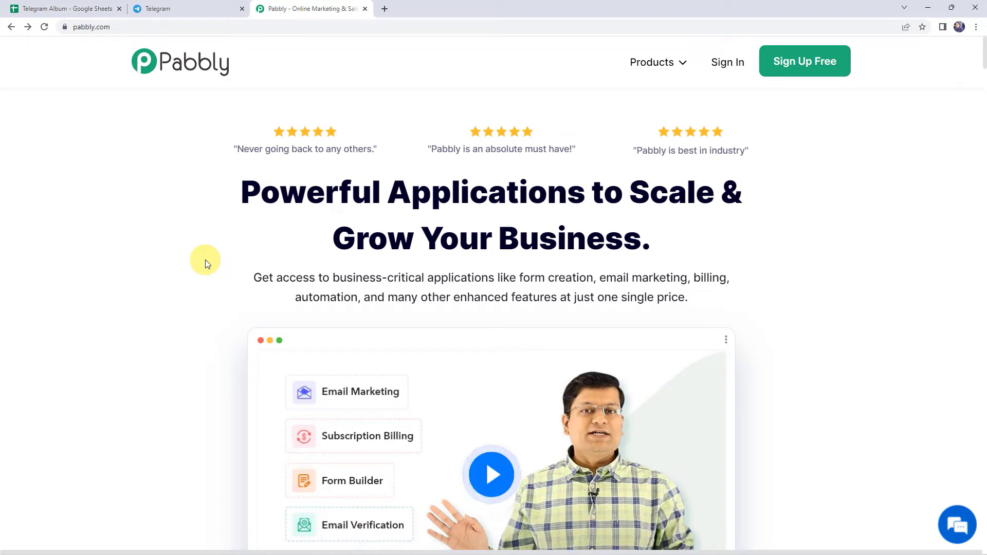
# Step: Sign in to the Pabbly account from pabbly.com and access the Pabbly Connect application
pyautogui.click(86, 26)
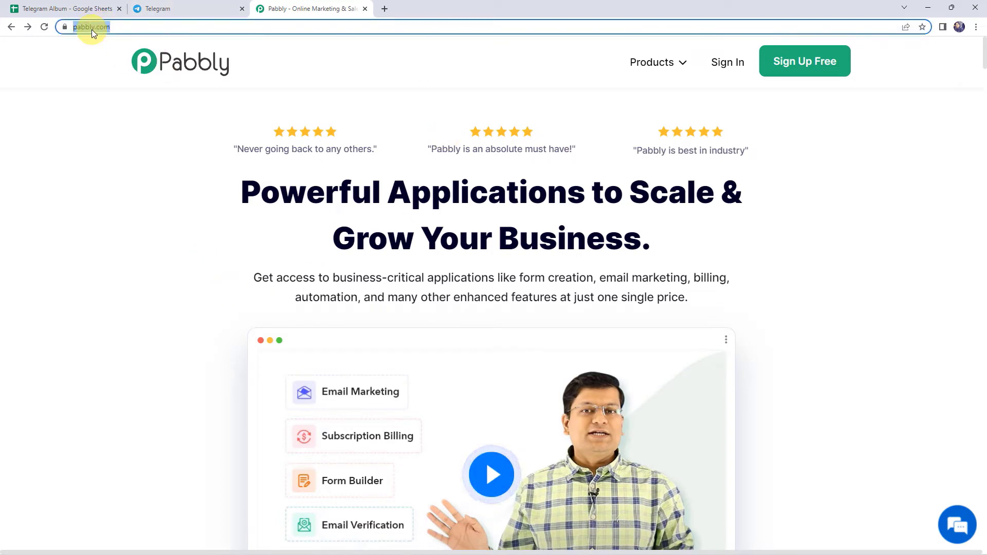
pyautogui.click(455, 321)
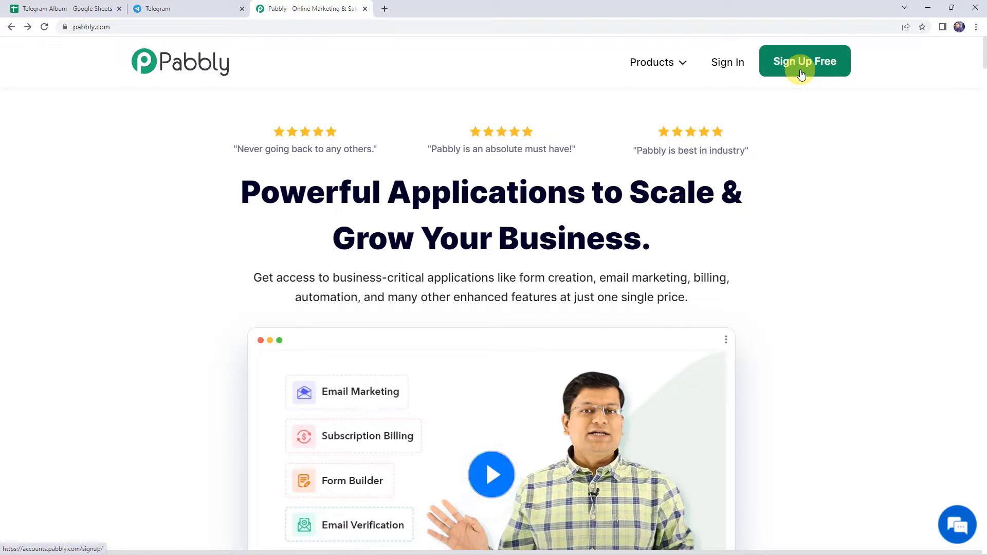
pyautogui.click(730, 64)
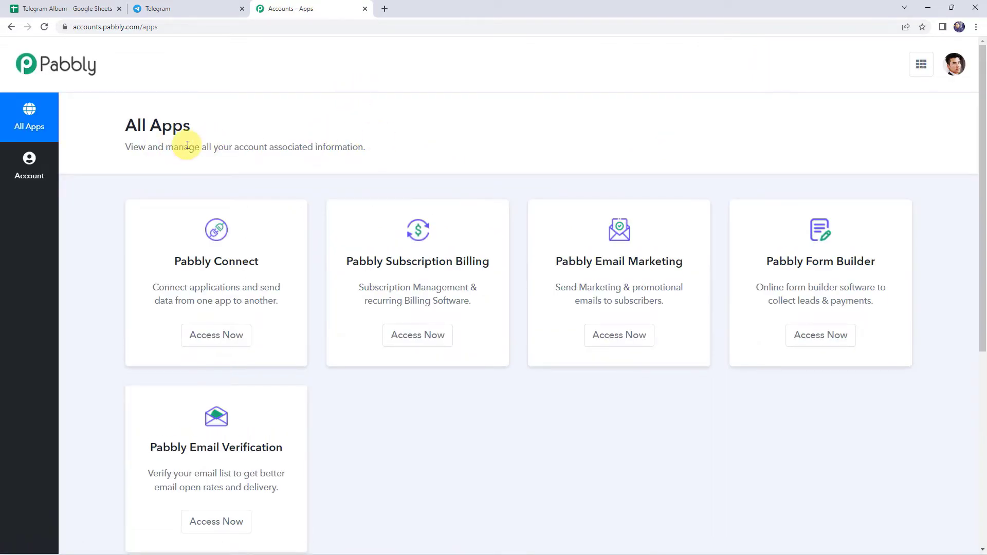
pyautogui.click(221, 334)
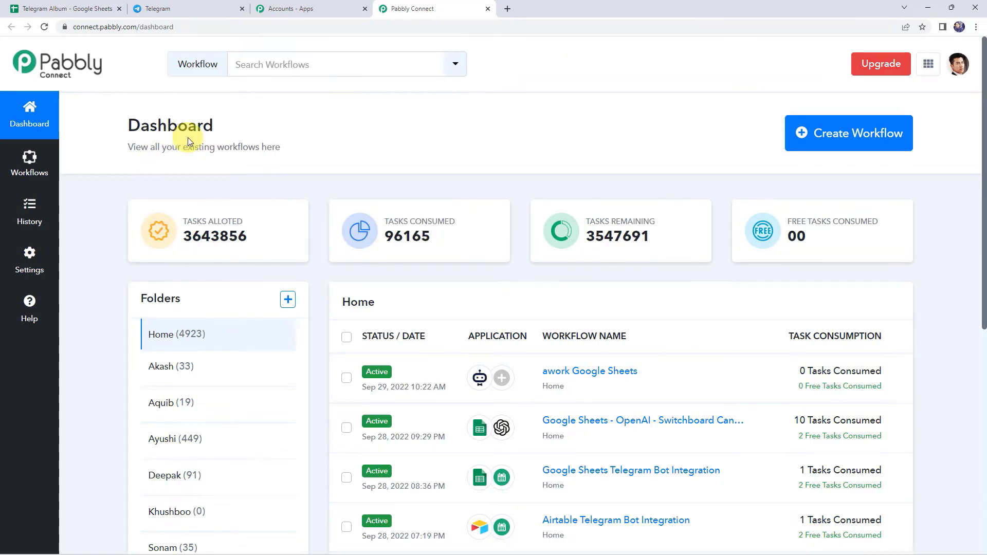
# Step: Create a new workflow named "Share Album on Telegram Channel from Google Sheets"
pyautogui.scroll(-5, 508, 376)
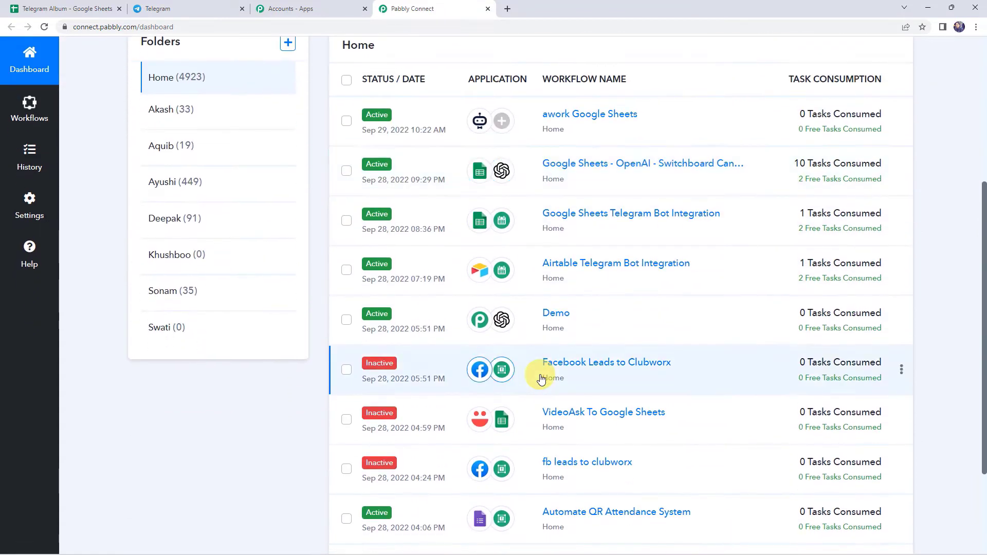
pyautogui.scroll(5, 541, 379)
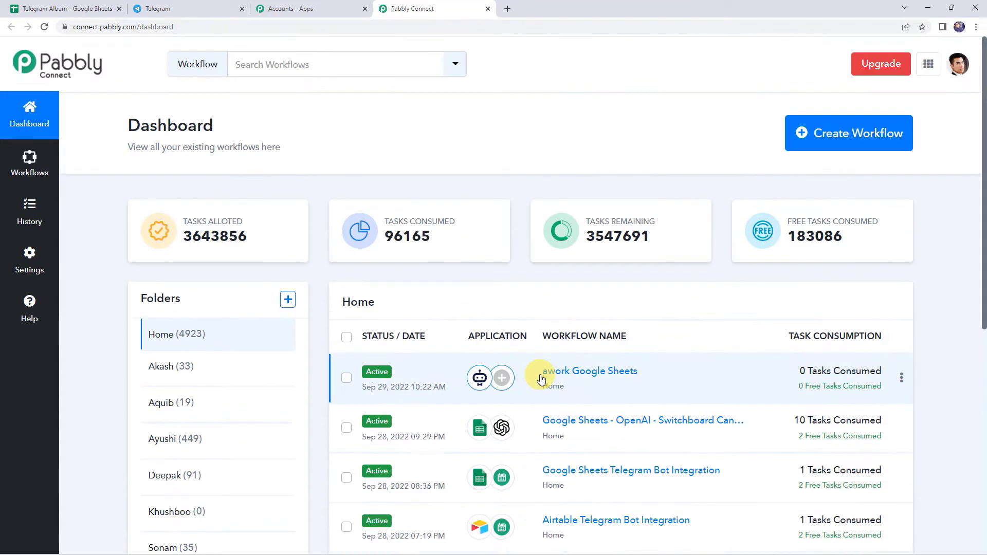
pyautogui.click(844, 137)
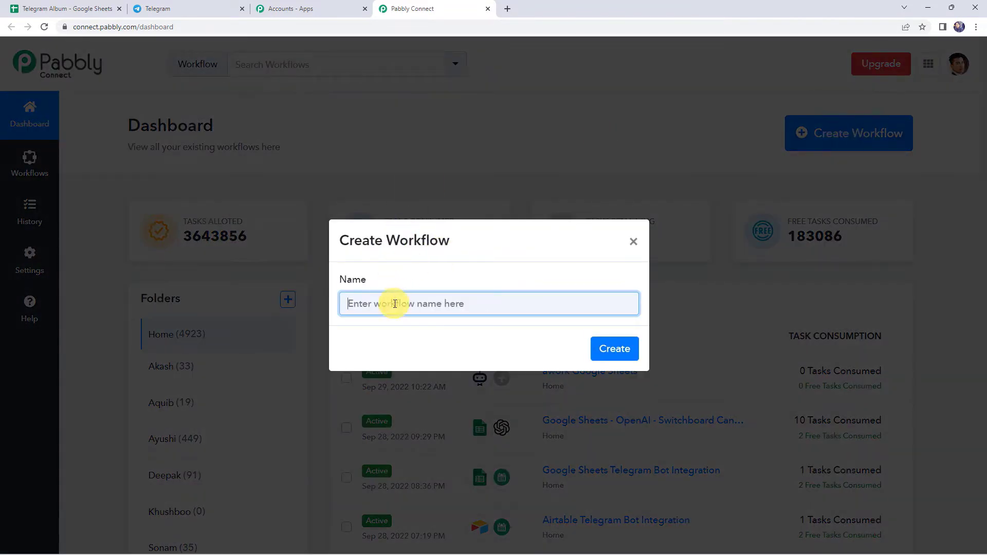
pyautogui.write('Share Album on Telegram Channel from Google Sheets')
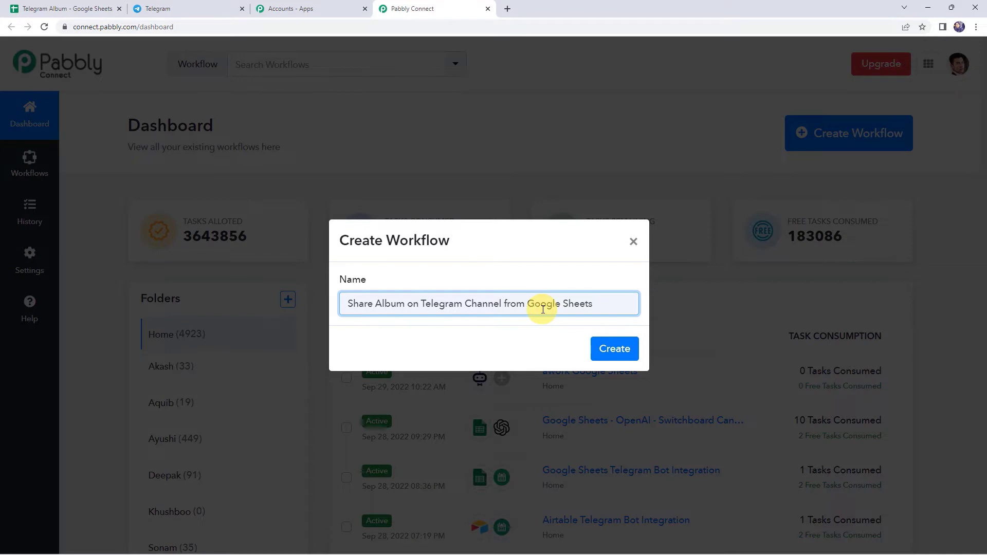
pyautogui.click(613, 350)
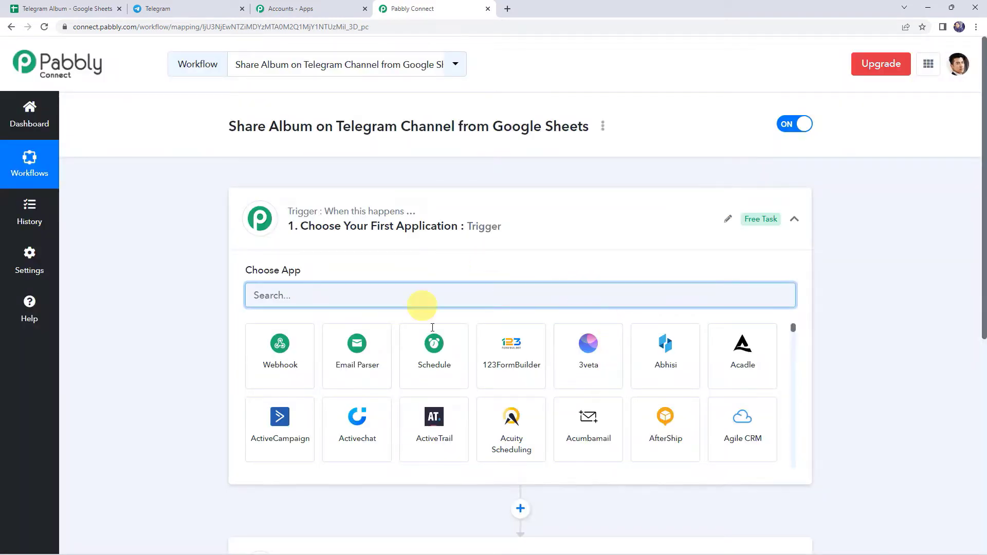
# Step: Set the workflow's trigger application to Google Sheets with the trigger event New or Updated Spreadsheet Row
pyautogui.click(486, 227)
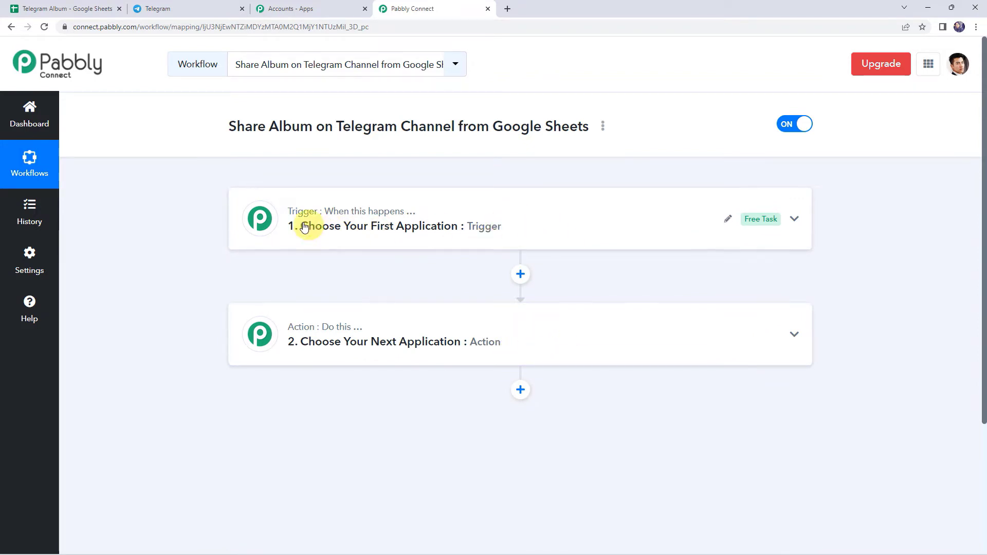
pyautogui.moveTo(329, 330)
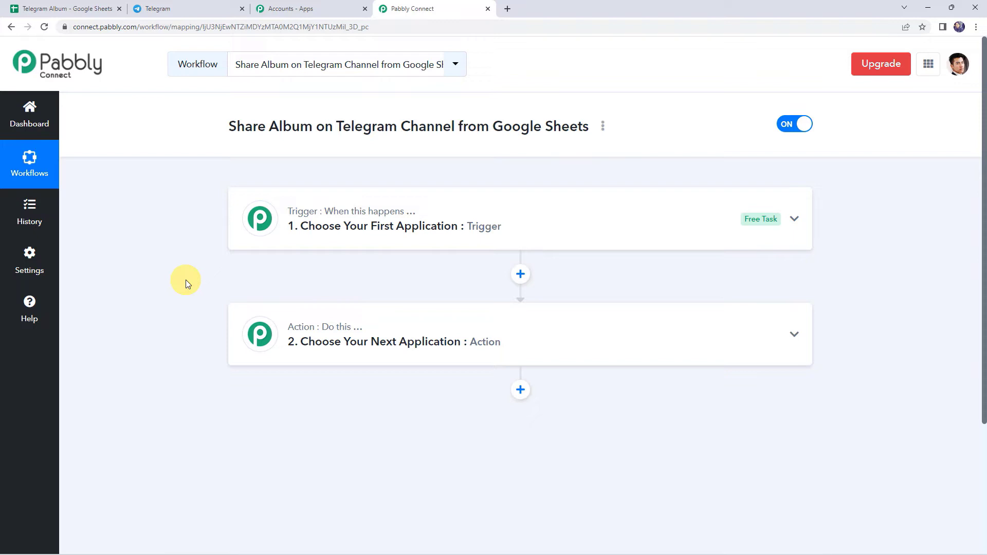
pyautogui.click(525, 236)
pyautogui.click(381, 291)
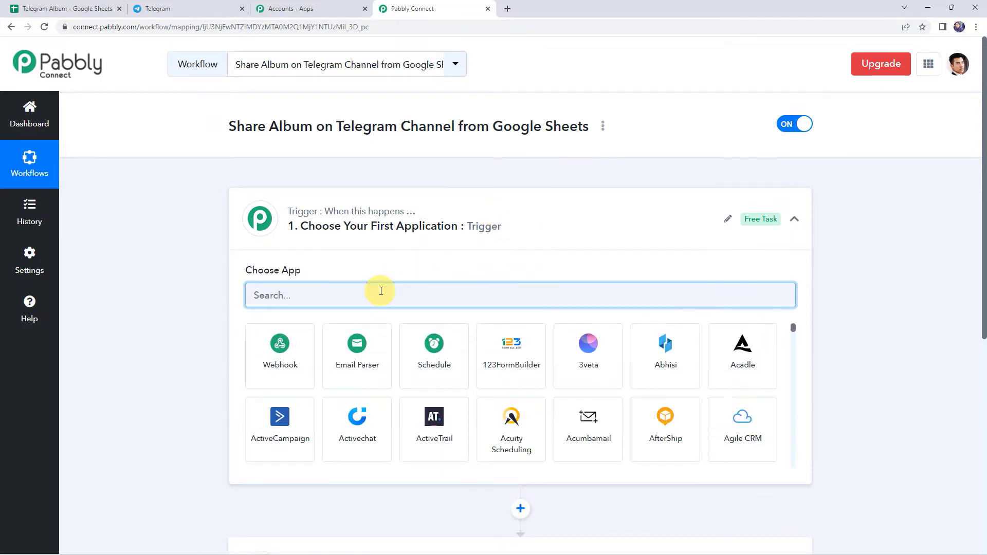
pyautogui.write('Sheet')
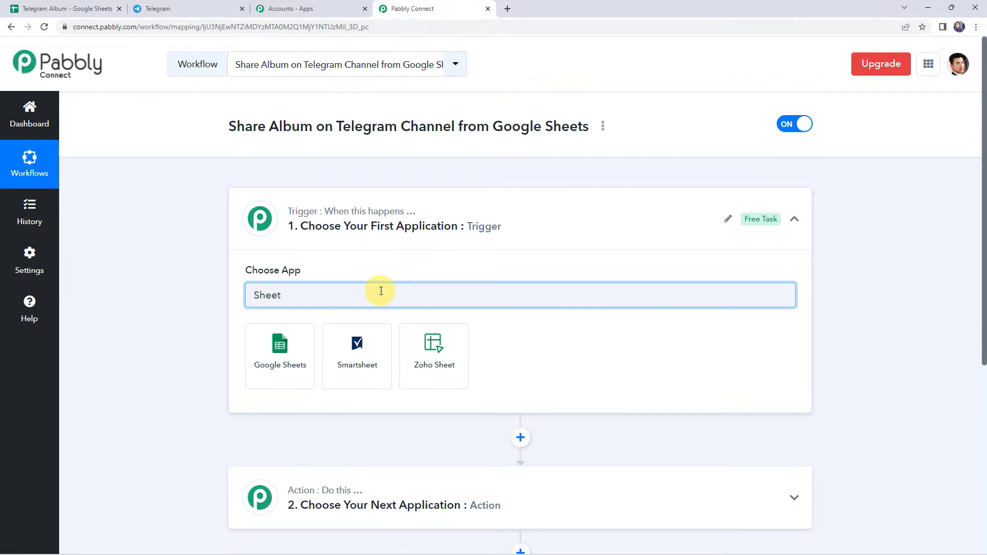
pyautogui.click(291, 347)
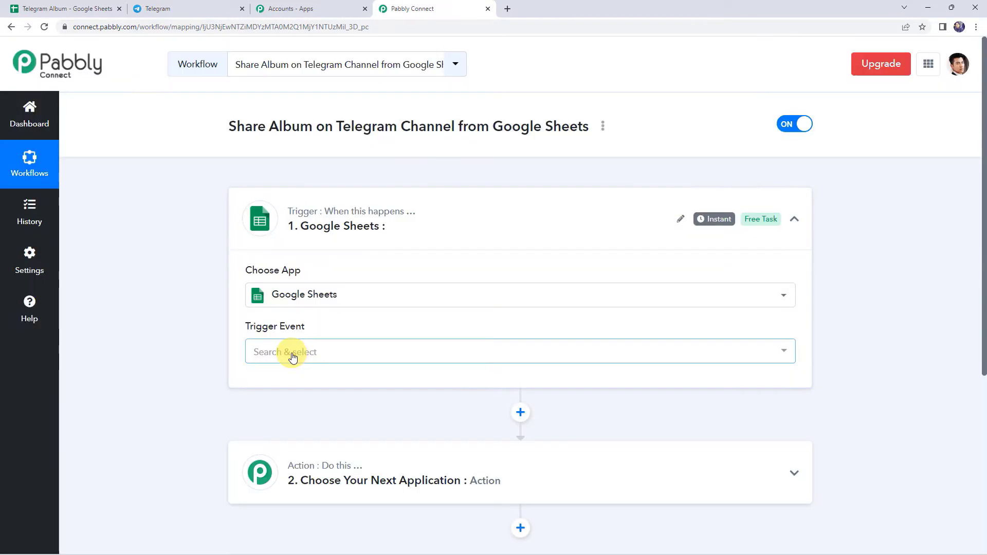
pyautogui.click(290, 352)
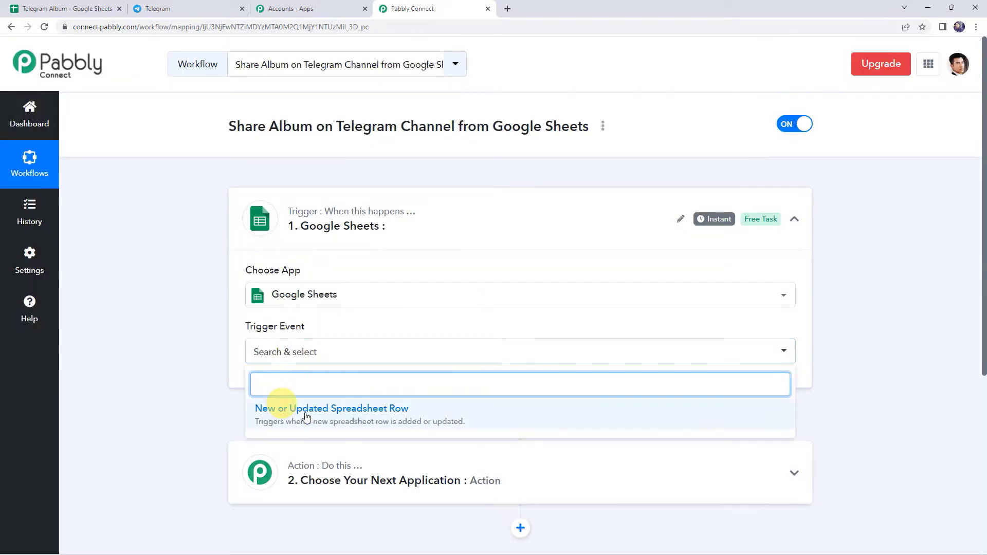
pyautogui.click(324, 414)
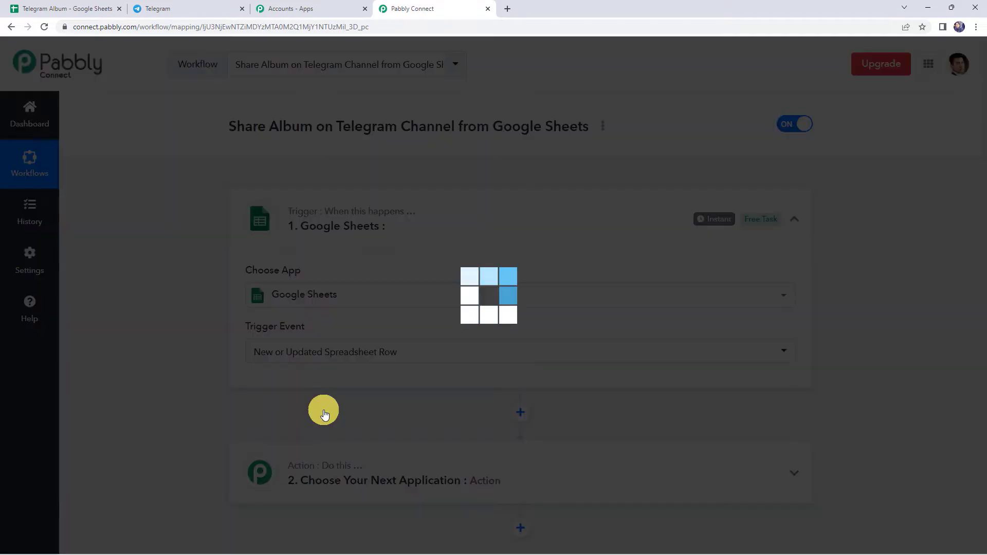
# Step: Copy the trigger's webhook URL and switch to the Telegram Album spreadsheet in Google Sheets
pyautogui.scroll(-4, 256, 234)
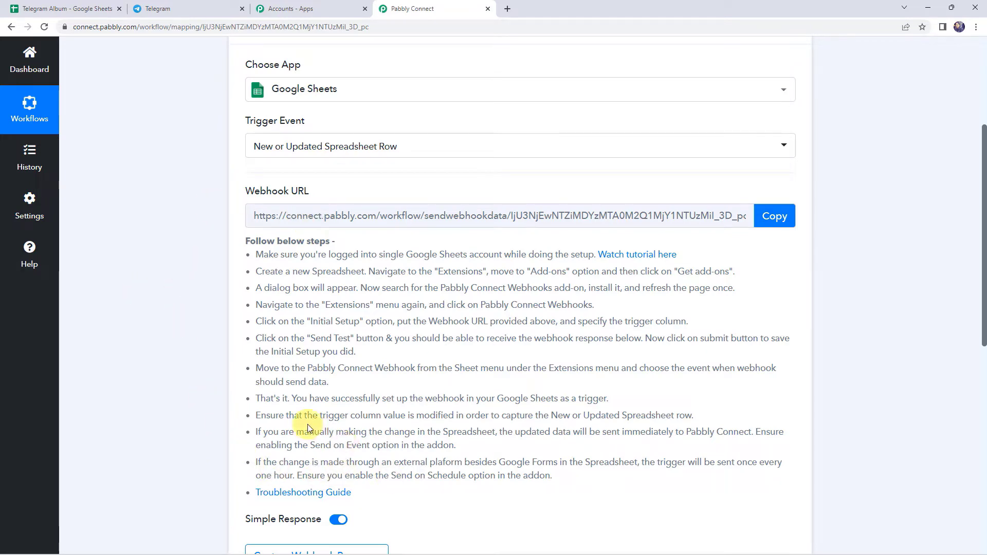
pyautogui.click(772, 217)
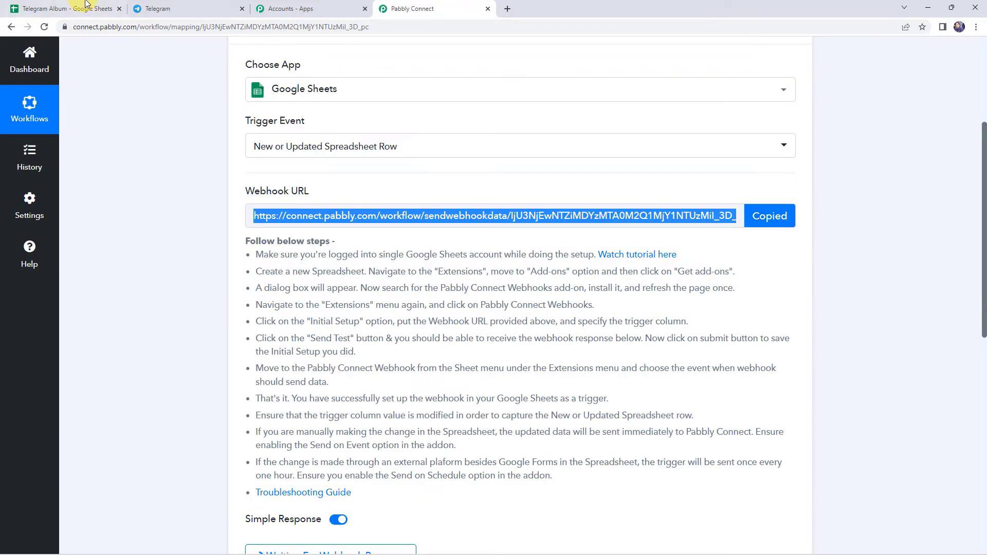
pyautogui.click(84, 6)
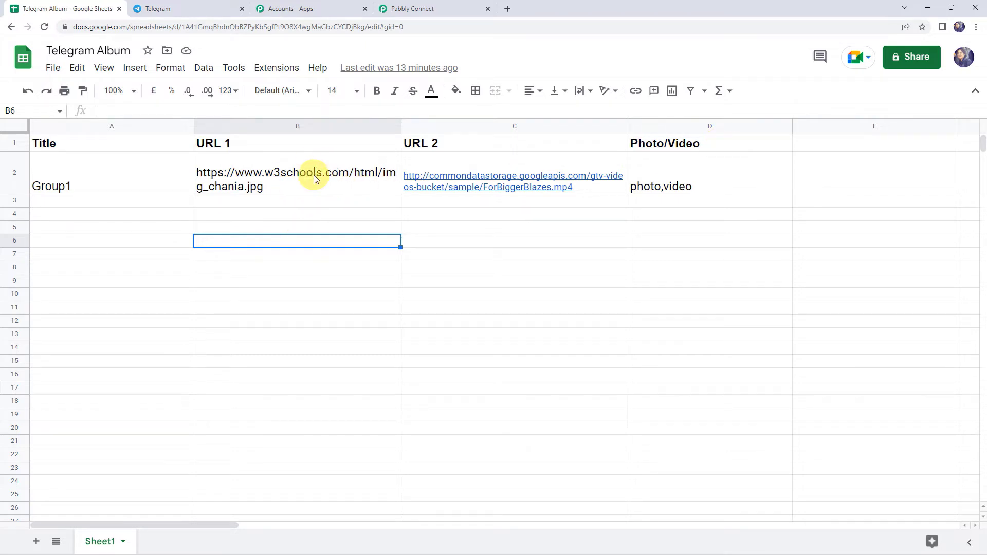
pyautogui.moveTo(315, 177)
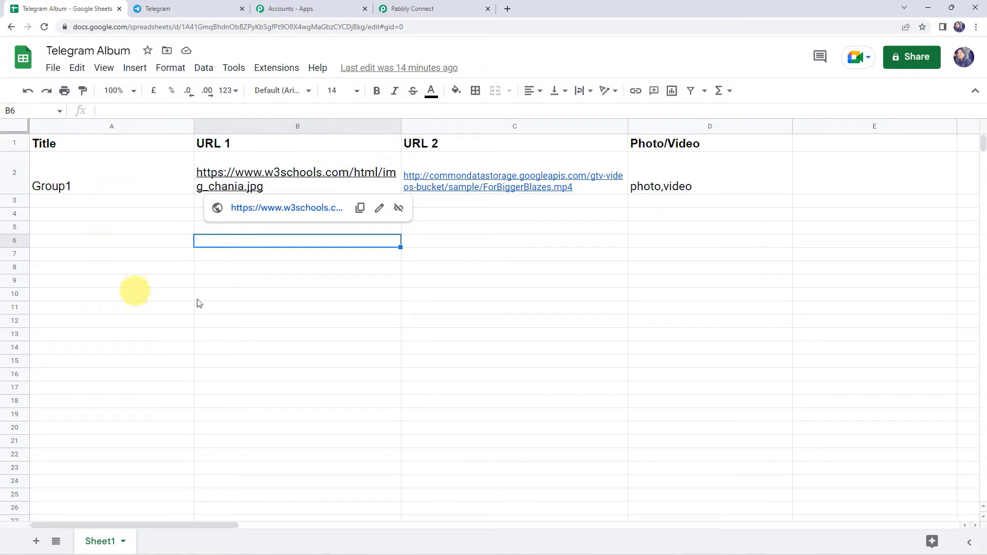
# Step: Look up the Pabbly Connect Webhooks add-on in the Google Workspace Marketplace, then close the marketplace
pyautogui.click(267, 69)
pyautogui.moveTo(266, 89)
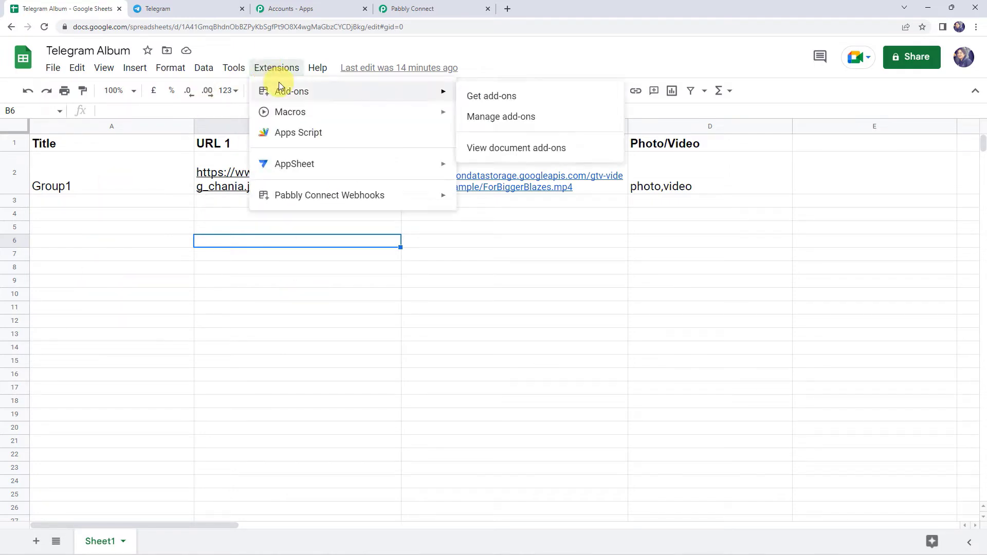
pyautogui.click(512, 99)
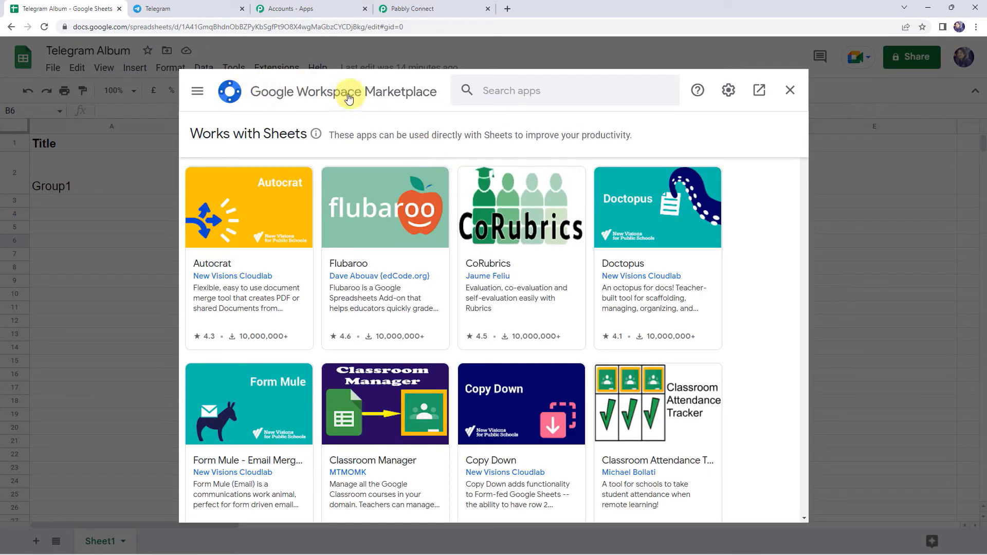
pyautogui.click(475, 91)
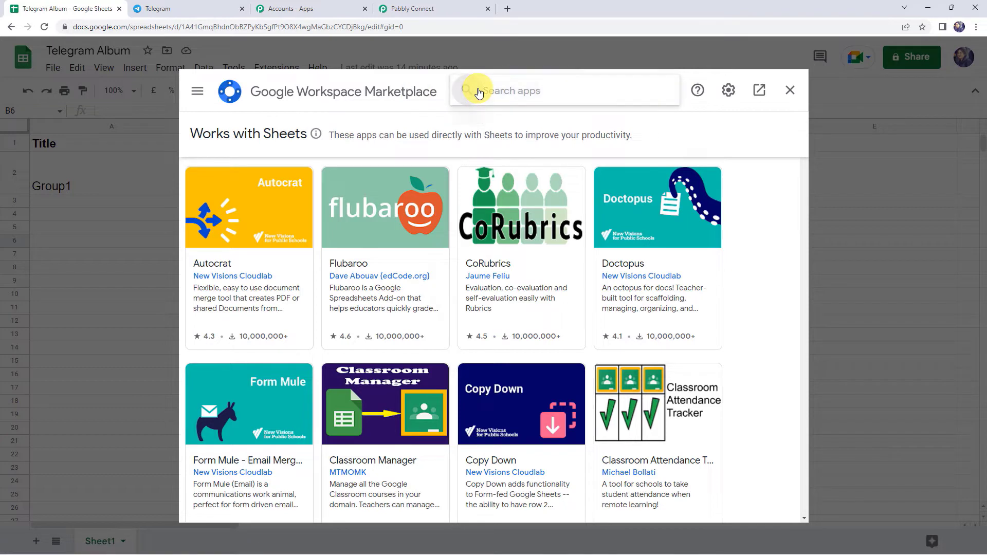
pyautogui.write('pab')
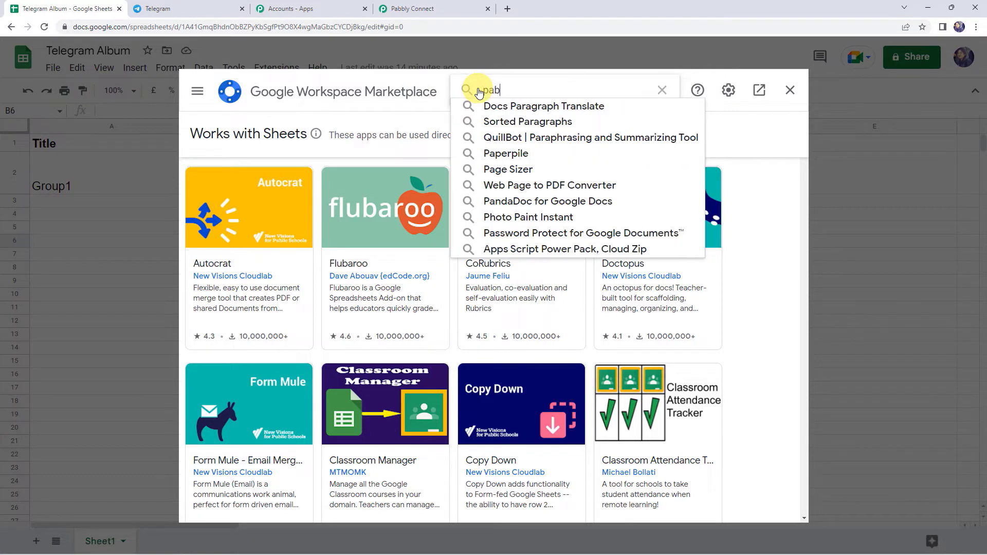
pyautogui.write('bly')
pyautogui.click(490, 105)
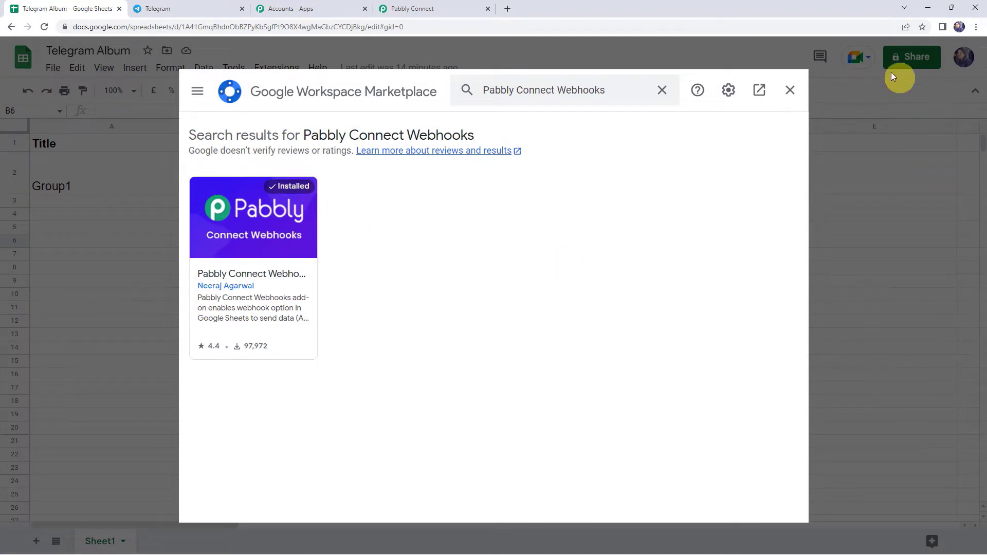
pyautogui.click(790, 90)
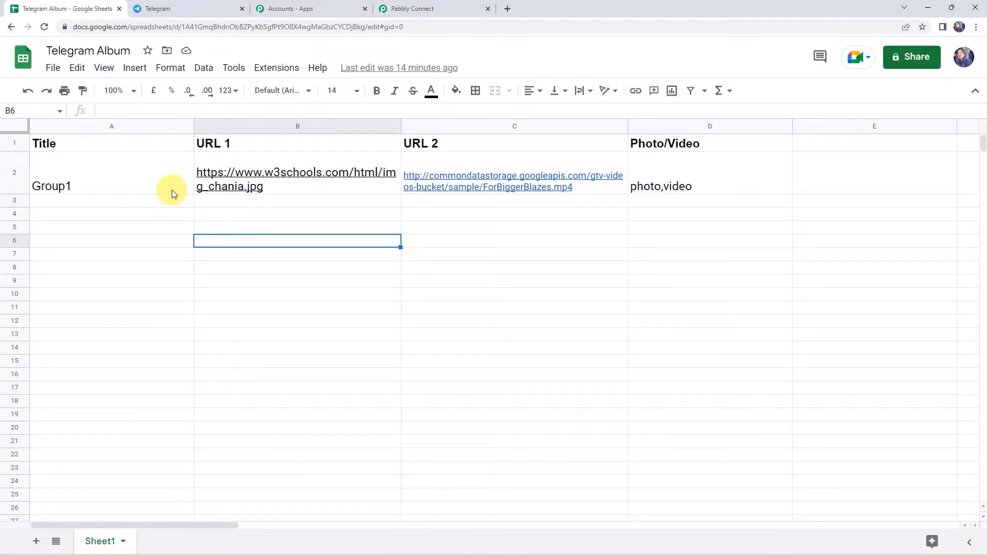
# Step: Reload the Telegram Album spreadsheet and open the Initial Setup of the Pabbly Connect Webhooks add-on
pyautogui.click(45, 27)
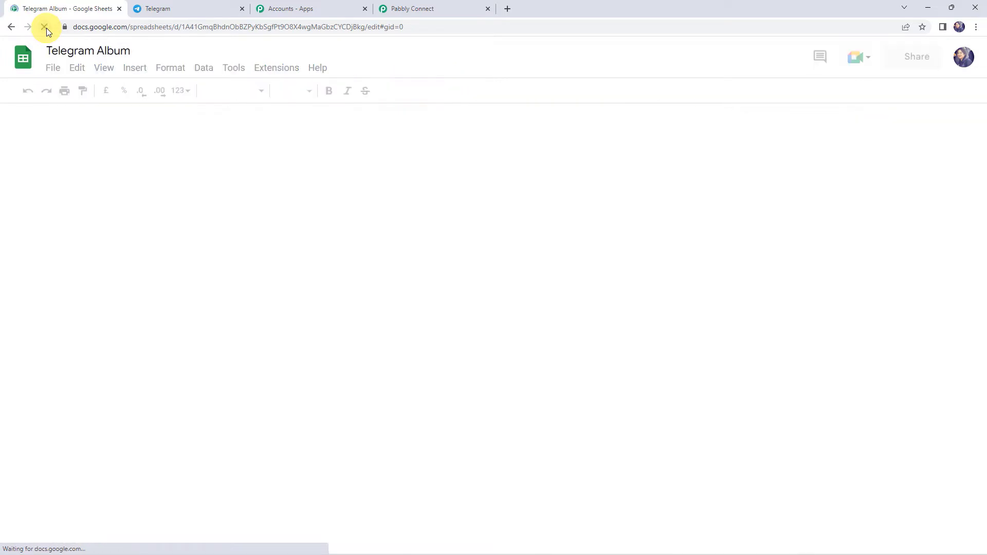
pyautogui.click(333, 270)
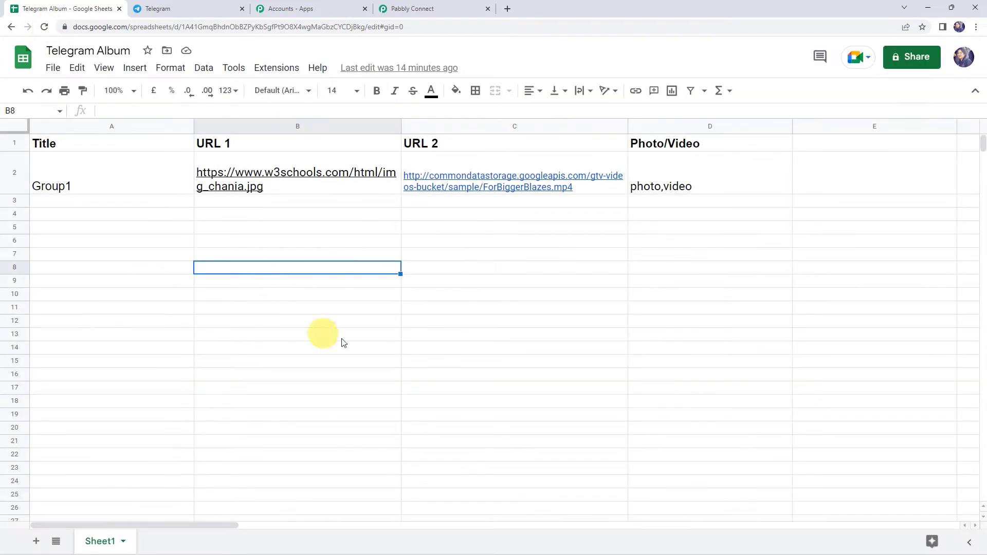
pyautogui.click(285, 72)
pyautogui.moveTo(331, 194)
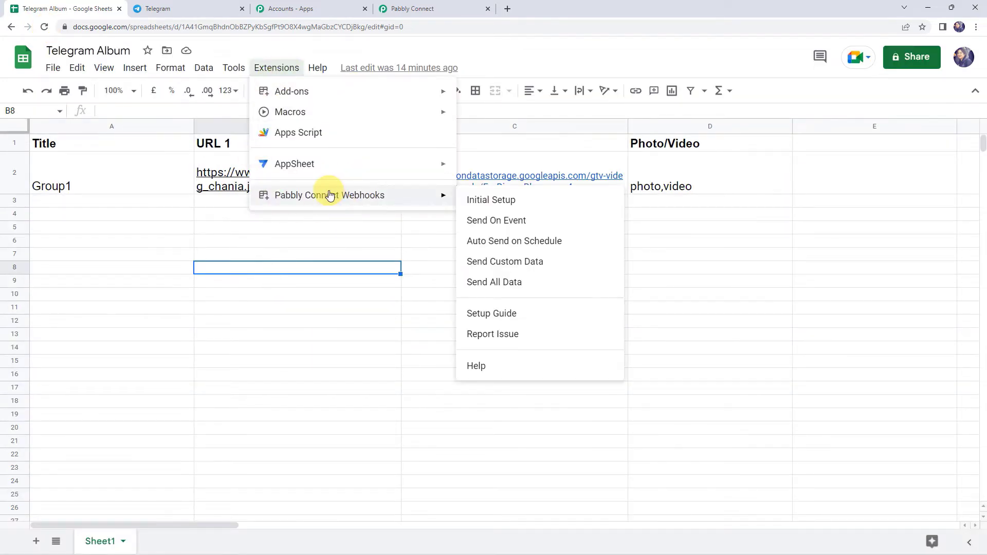
pyautogui.click(517, 203)
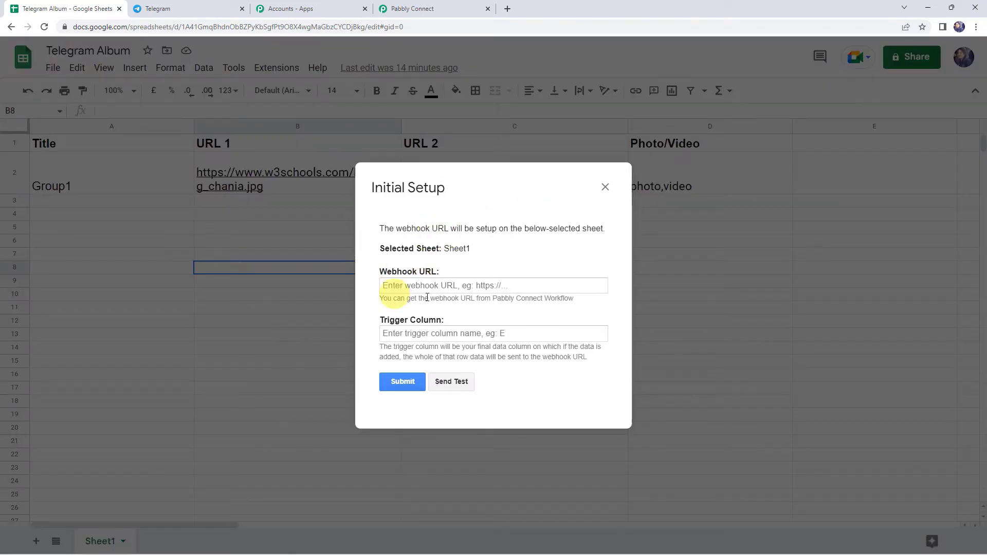
# Step: Paste the copied webhook URL into the Initial Setup for Sheet1 and set the trigger column to D
pyautogui.click(408, 283)
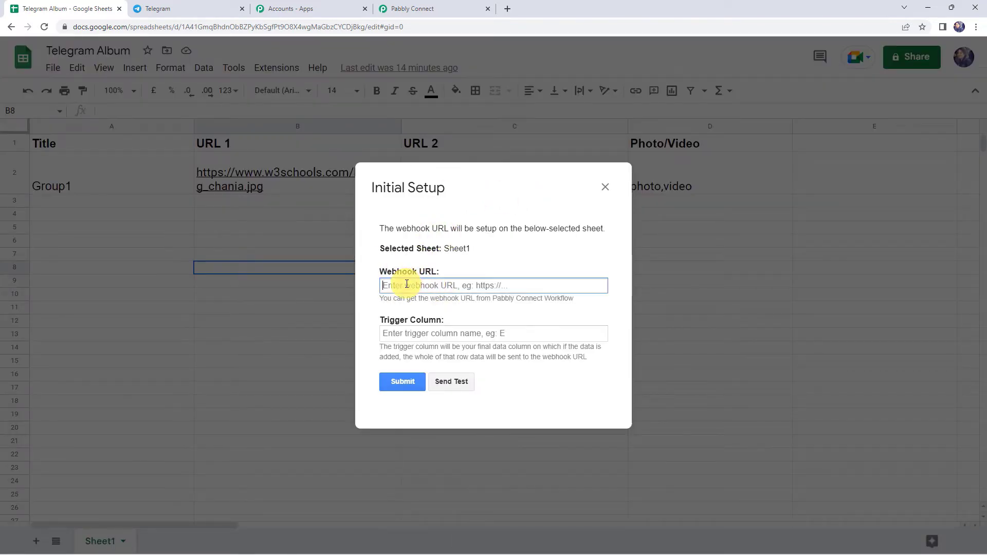
pyautogui.rightClick(407, 283)
pyautogui.click(430, 367)
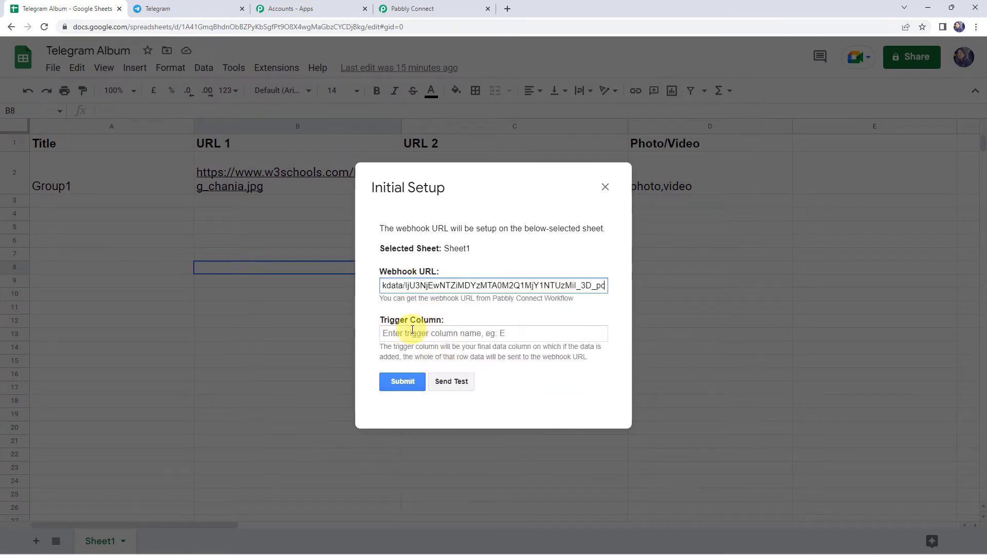
pyautogui.moveTo(379, 347); pyautogui.dragTo(594, 362)
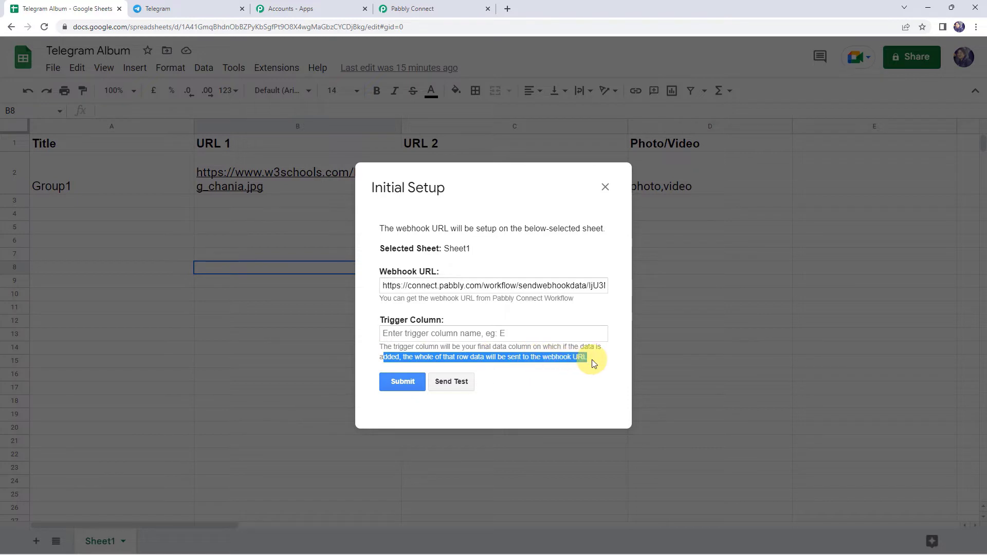
pyautogui.click(593, 363)
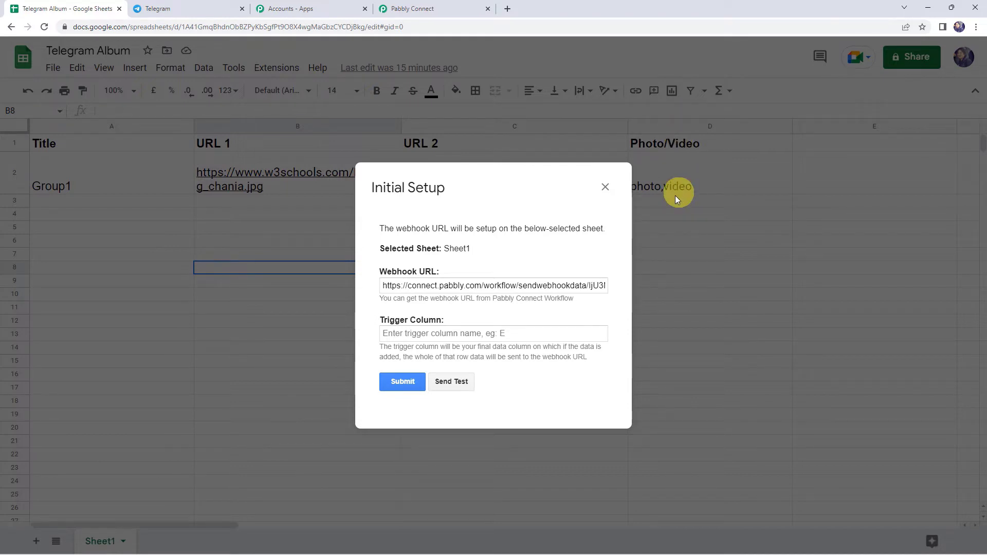
pyautogui.click(410, 331)
pyautogui.write('D')
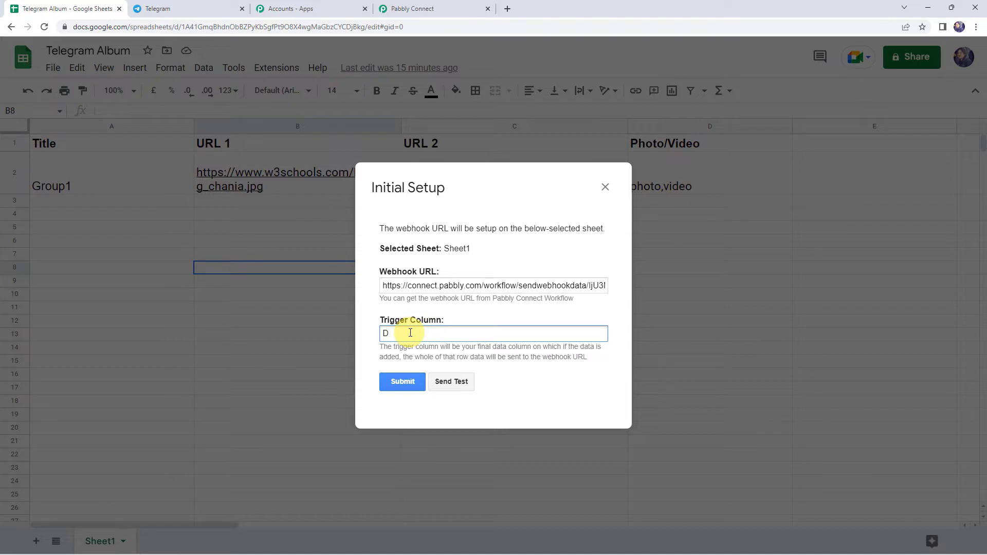
# Step: Send test data to the webhook, submit the Initial Setup and close it
pyautogui.click(445, 387)
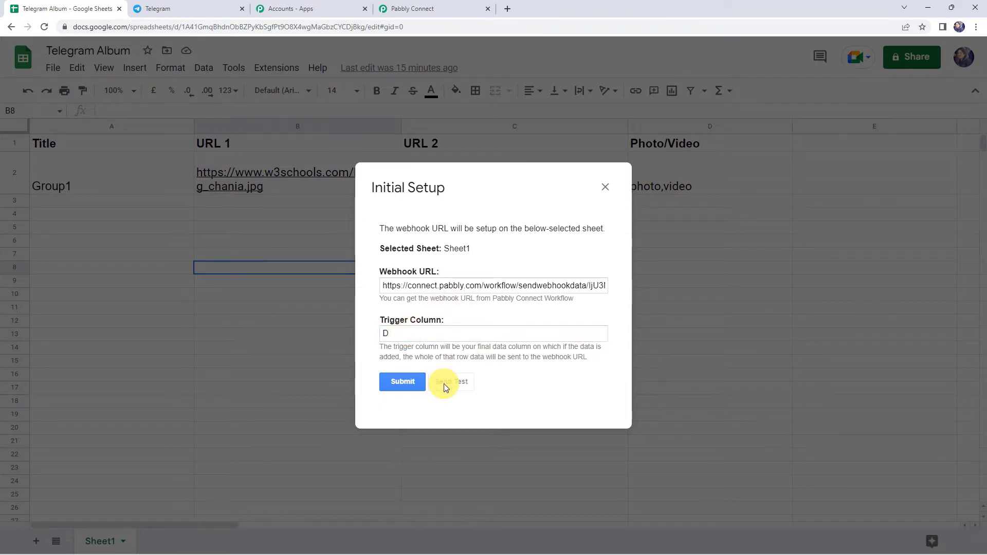
pyautogui.scroll(-2, 442, 381)
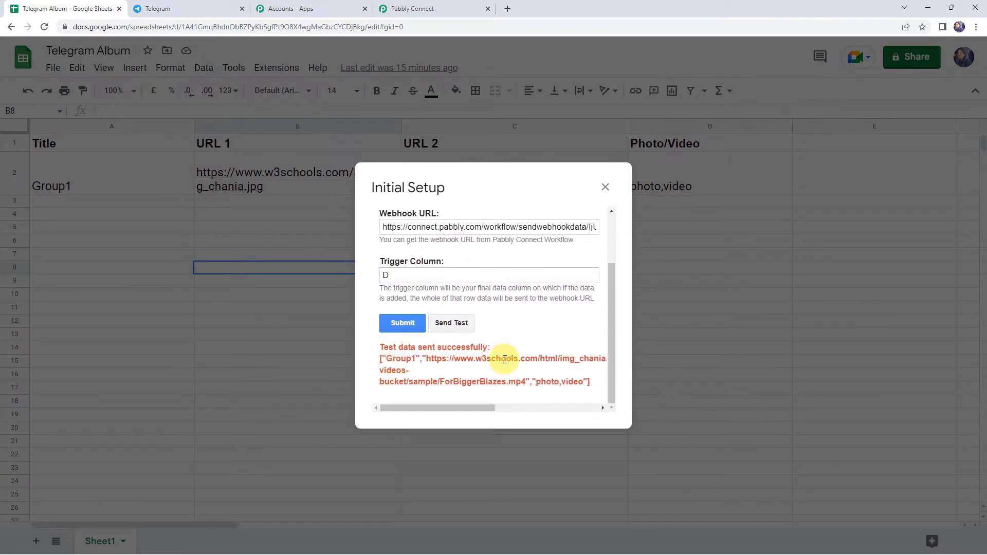
pyautogui.click(402, 322)
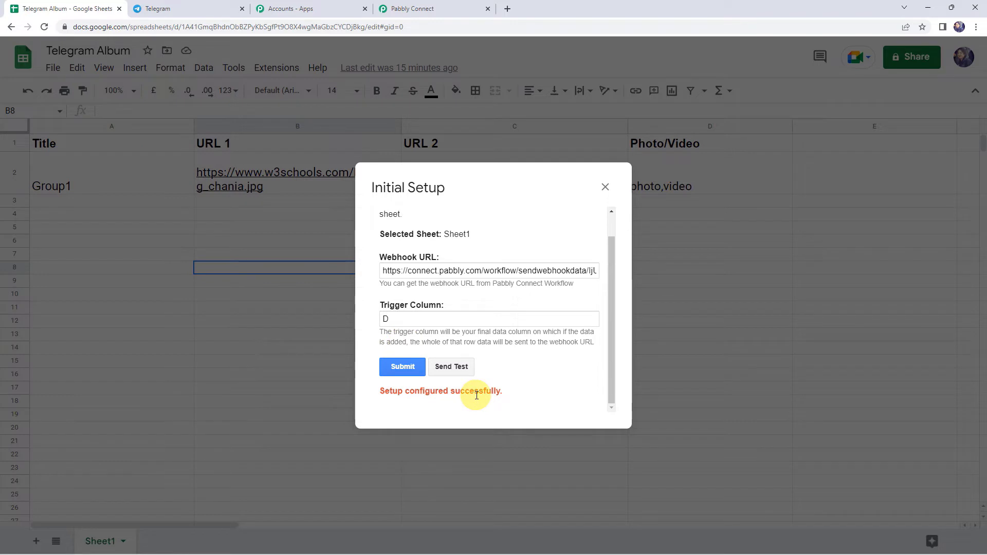
pyautogui.click(605, 187)
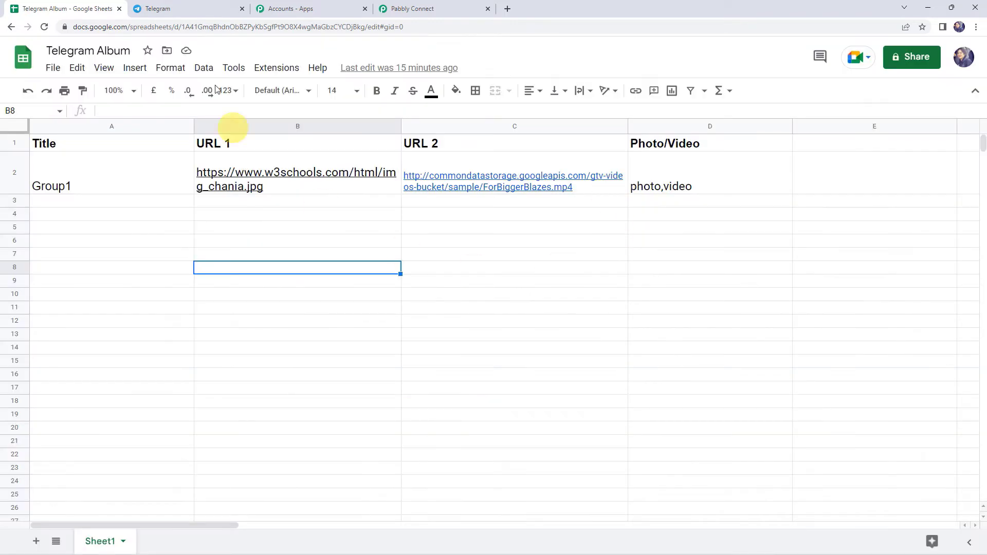
# Step: Enable Send On Event for the Pabbly Connect Webhooks add-on and check that the option is active
pyautogui.click(276, 67)
pyautogui.moveTo(310, 194)
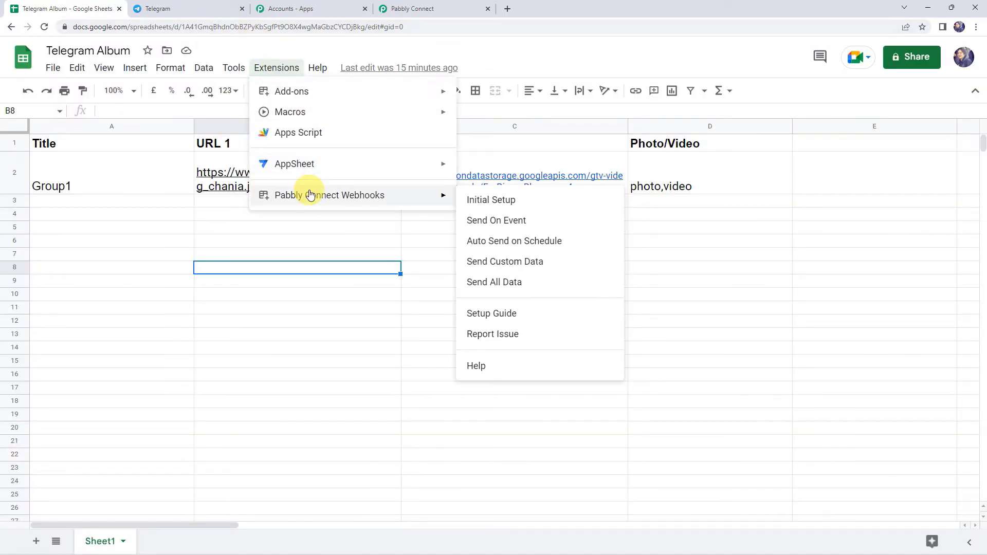
pyautogui.click(500, 225)
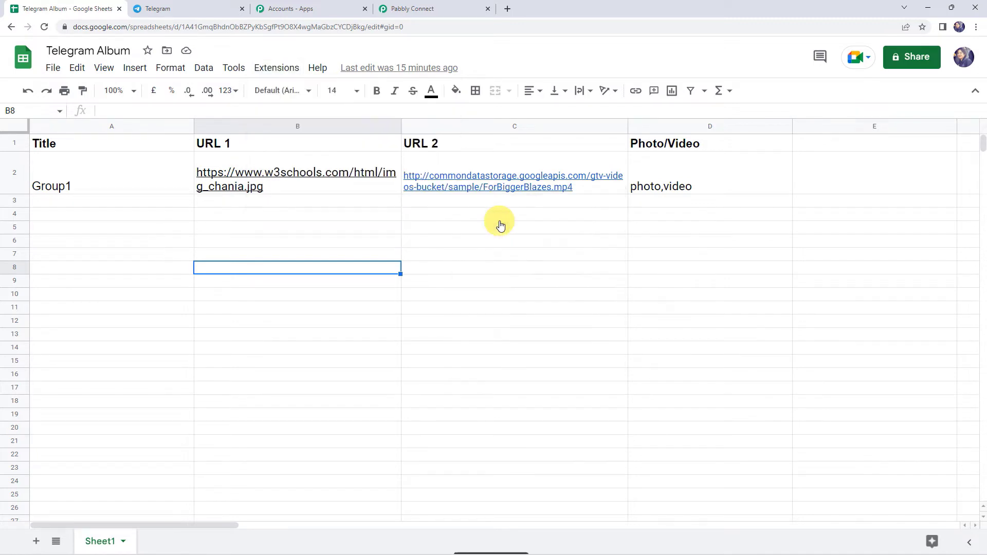
pyautogui.moveTo(98, 200); pyautogui.dragTo(666, 232)
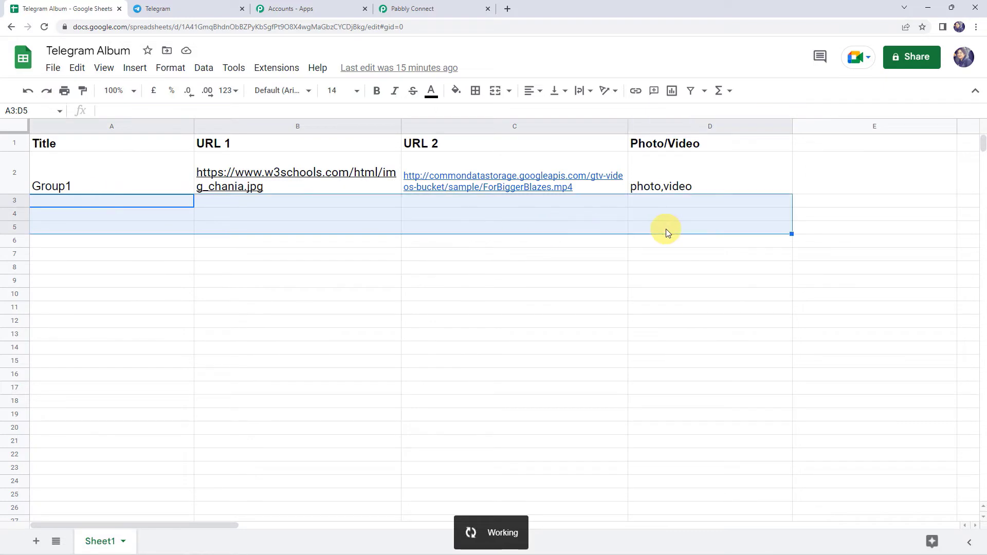
pyautogui.click(210, 205)
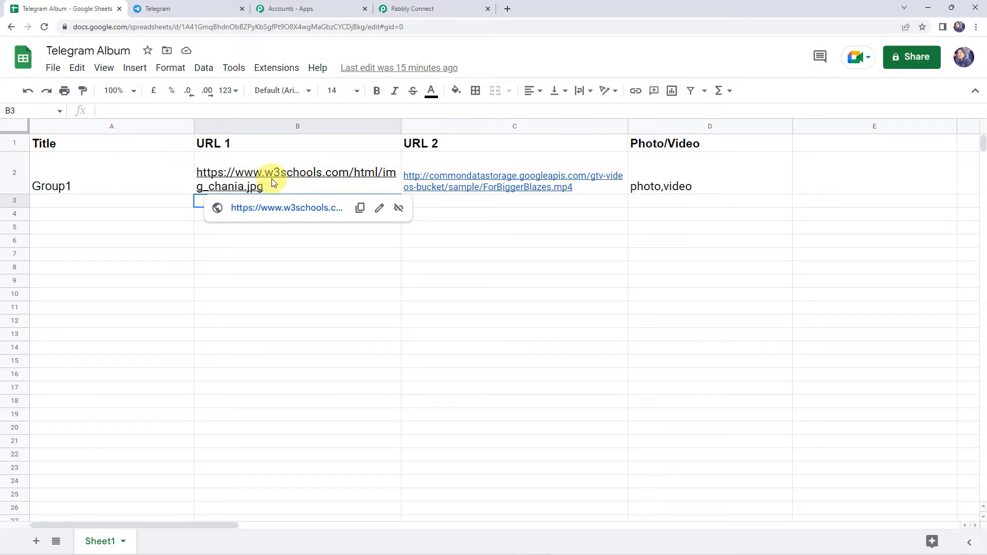
pyautogui.click(278, 67)
pyautogui.moveTo(299, 204)
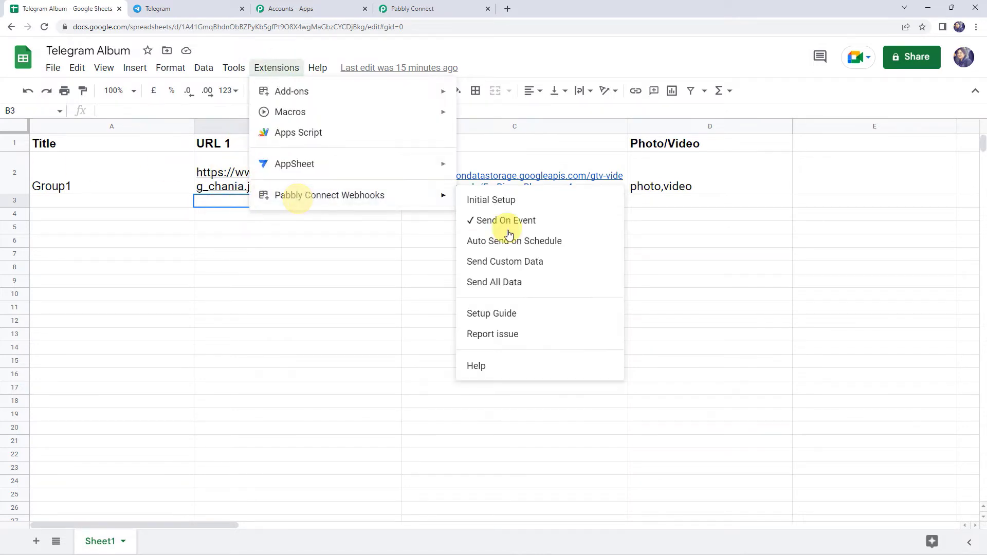
pyautogui.click(321, 215)
# Step: Switch to the Pabbly Connect workflow and examine the title, URL and Photo/Video values in the trigger's received response
pyautogui.click(440, 6)
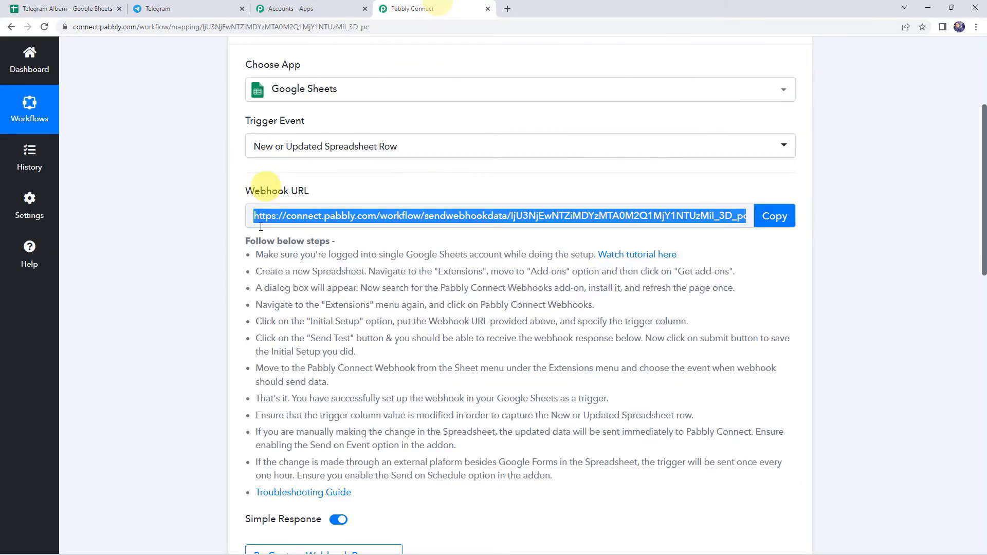
pyautogui.scroll(-10, 257, 234)
pyautogui.scroll(-1, 257, 237)
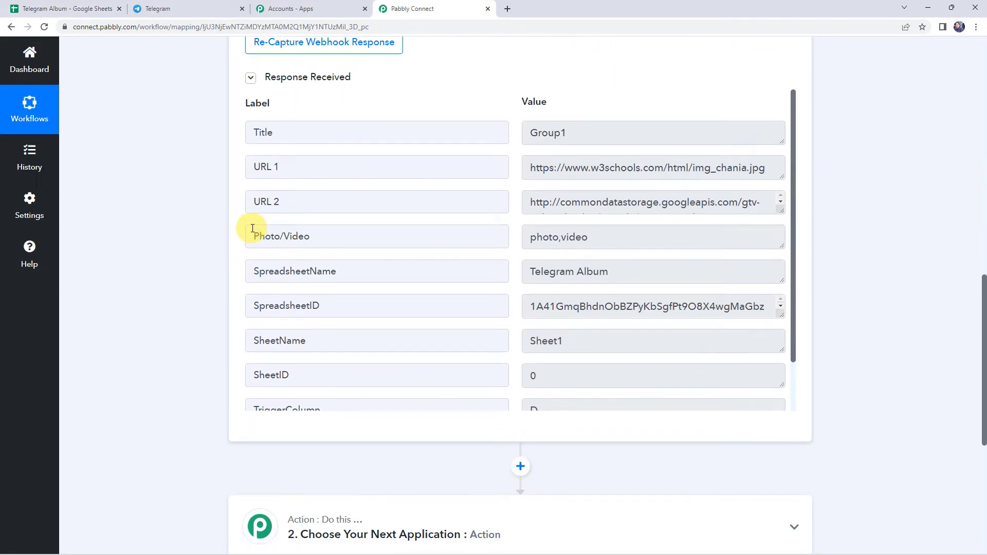
pyautogui.click(595, 133)
pyautogui.click(525, 169)
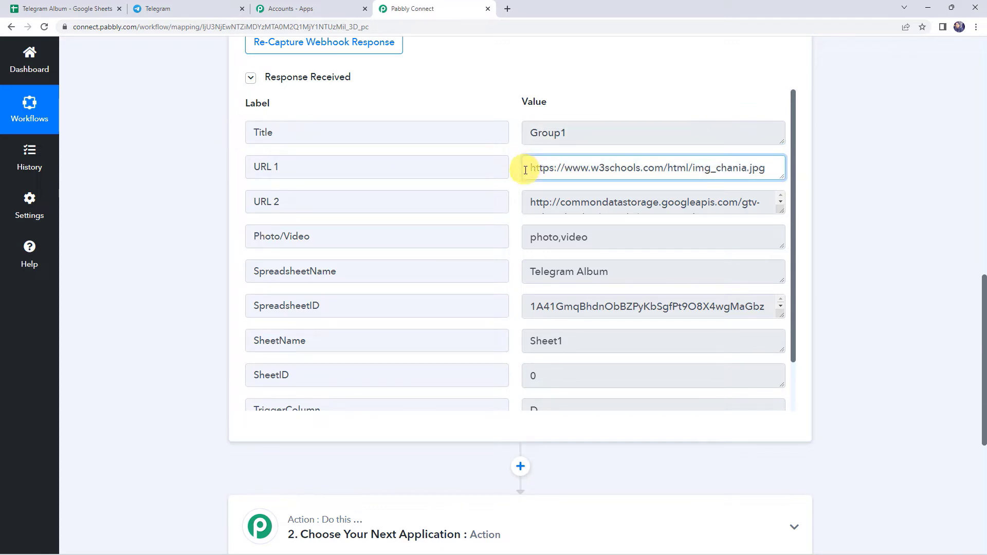
pyautogui.click(548, 201)
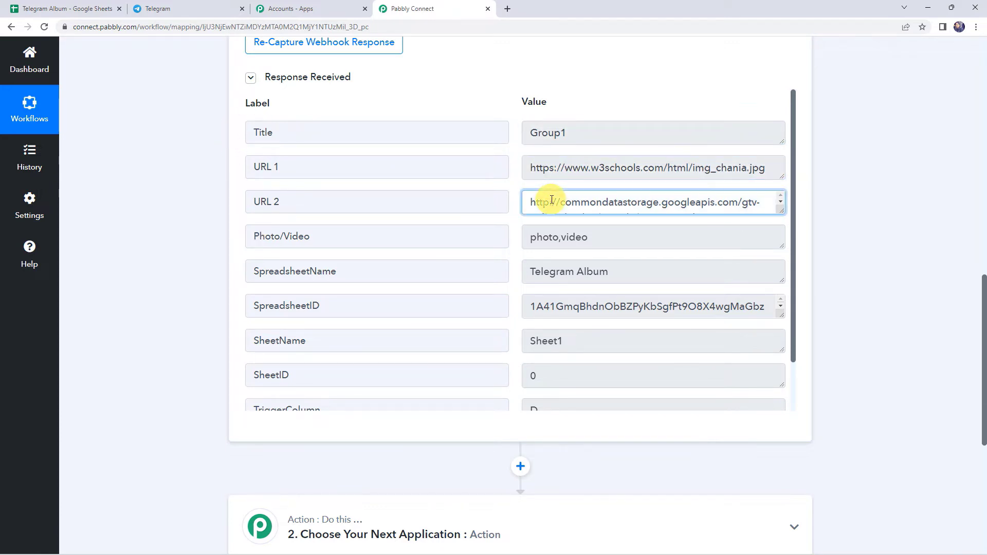
pyautogui.click(591, 236)
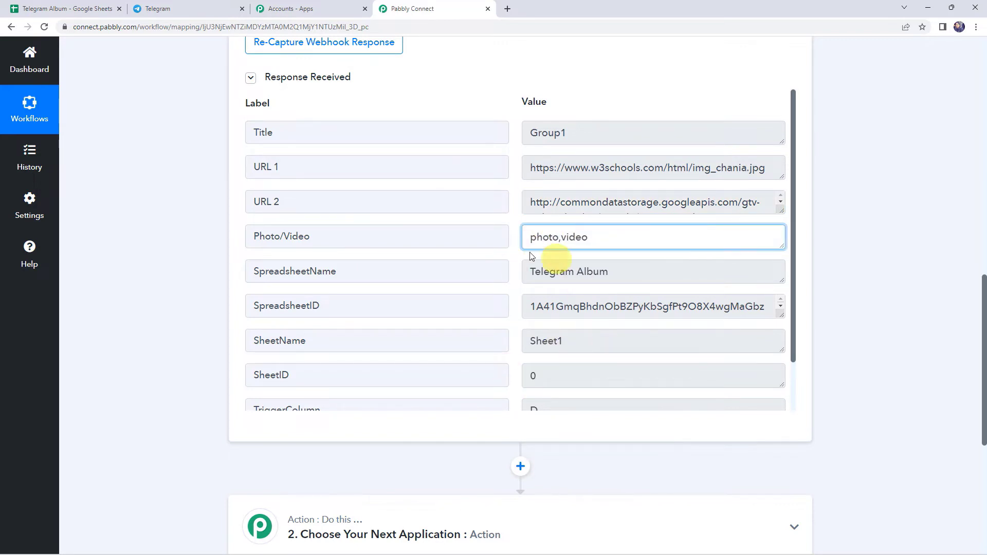
pyautogui.scroll(-2, 551, 357)
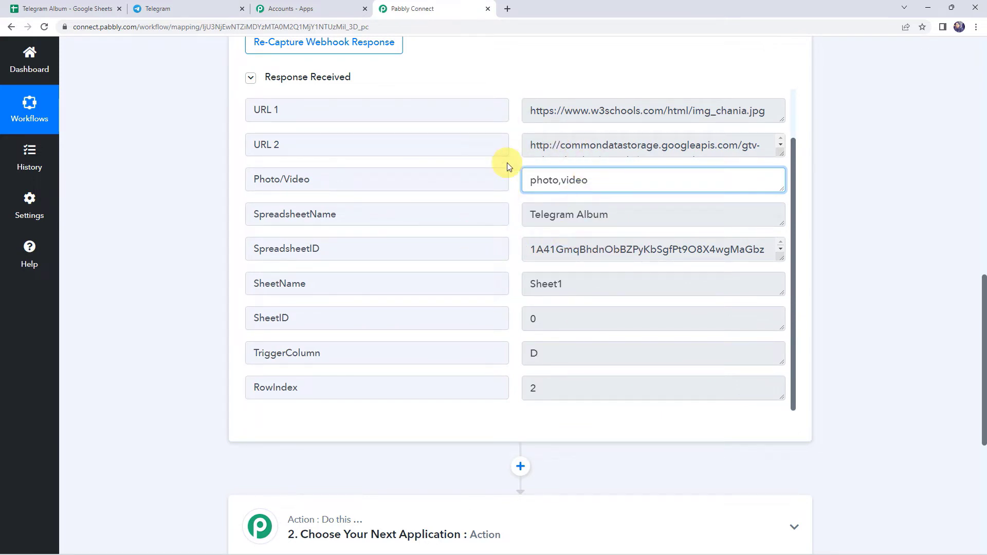
# Step: Set the workflow's action app to Telegram Bot and its action event to Send an Album (Media Group)
pyautogui.scroll(-5, 171, 205)
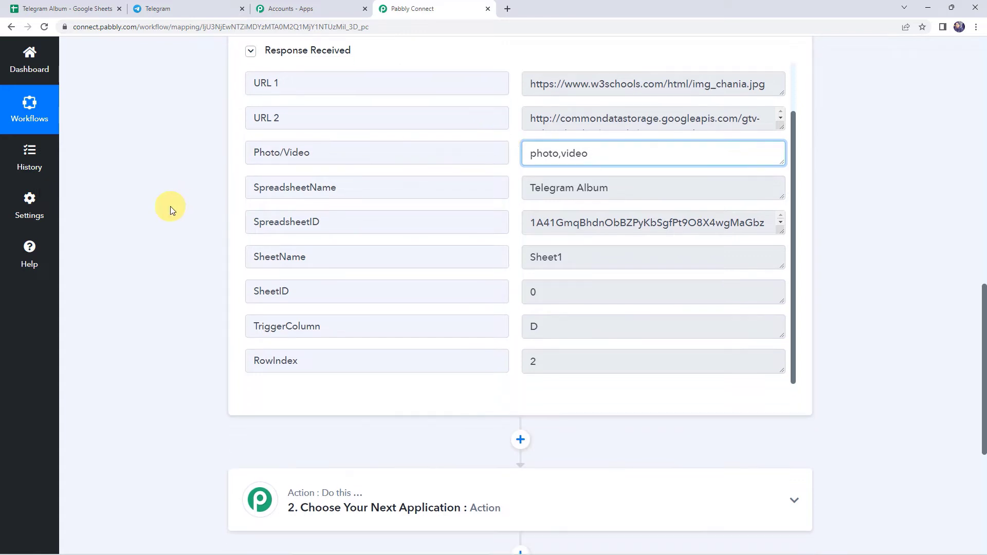
pyautogui.scroll(-2, 170, 205)
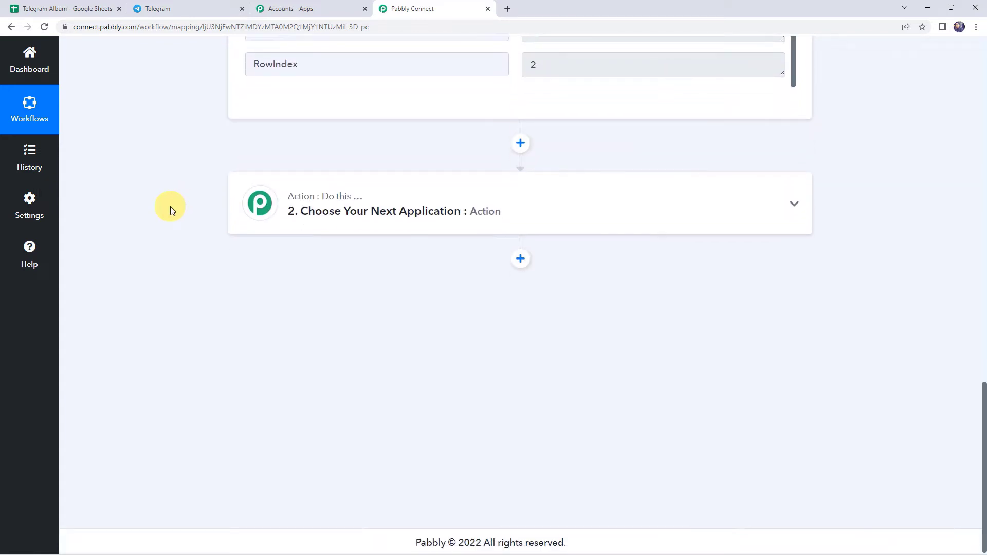
pyautogui.click(464, 206)
pyautogui.click(305, 277)
pyautogui.write('twe')
pyautogui.press('BackSpace')
pyautogui.press('BackSpace')
pyautogui.write('ele')
pyautogui.click(282, 341)
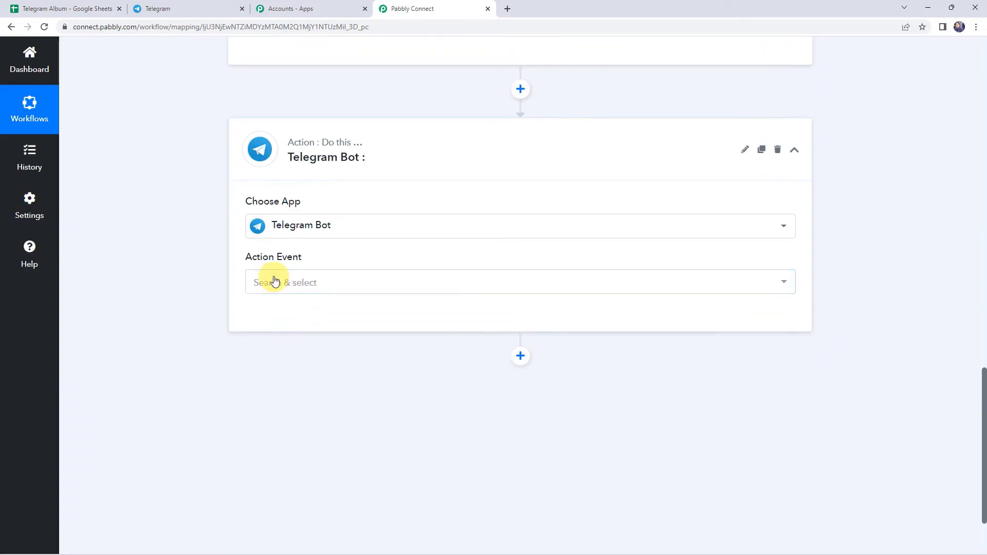
pyautogui.click(273, 284)
pyautogui.scroll(-2, 300, 400)
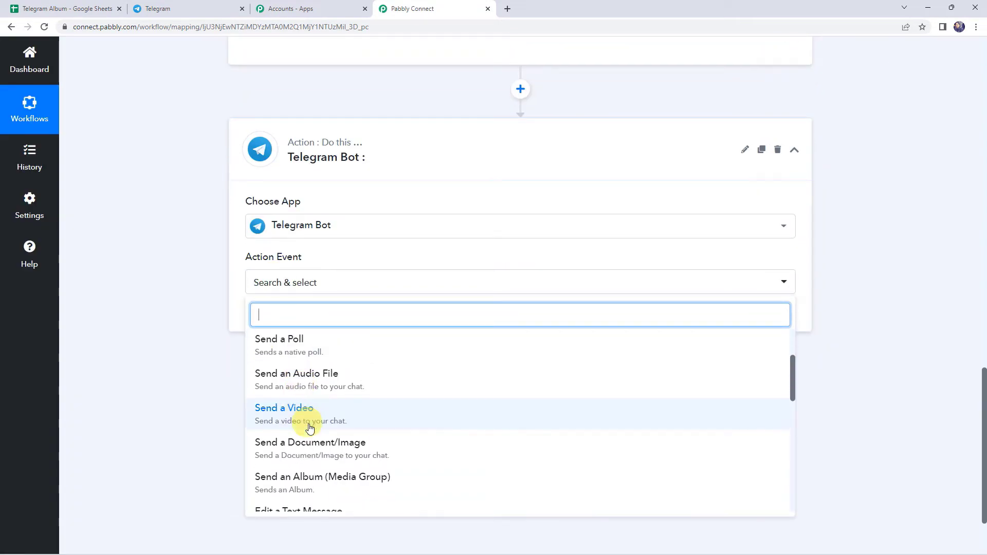
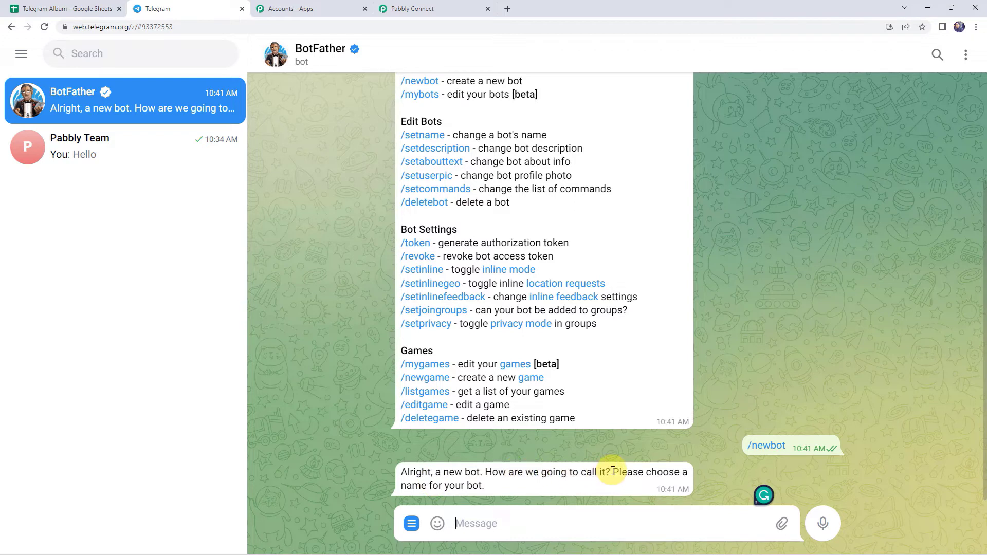
# Step: Send BotFather the name Sendvideo for the new bot
pyautogui.click(483, 523)
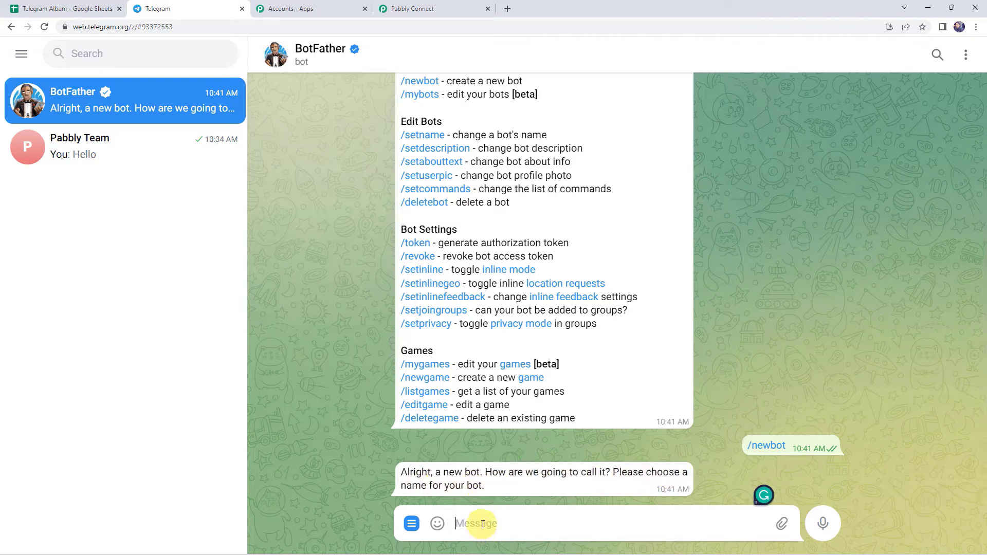
pyautogui.write('Sendvideo')
pyautogui.press('Return')
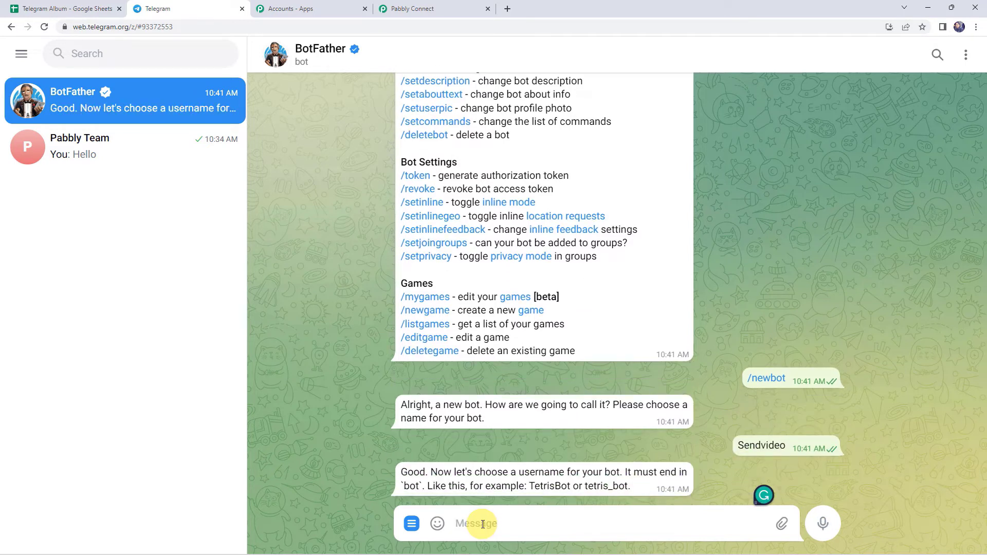
# Step: Check BotFather's username format example and try to register the bot username sendvideo_bot
pyautogui.moveTo(600, 486); pyautogui.dragTo(637, 486)
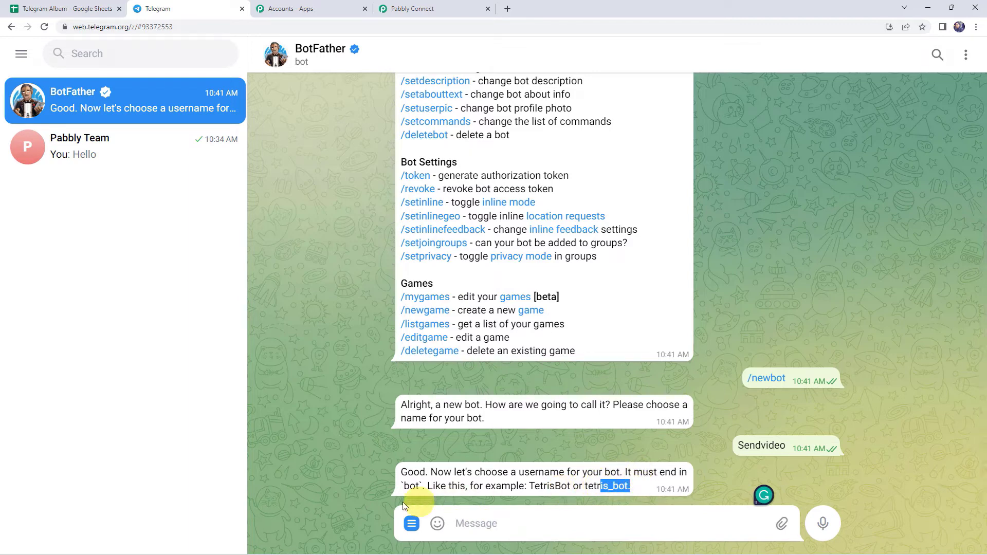
pyautogui.click(493, 531)
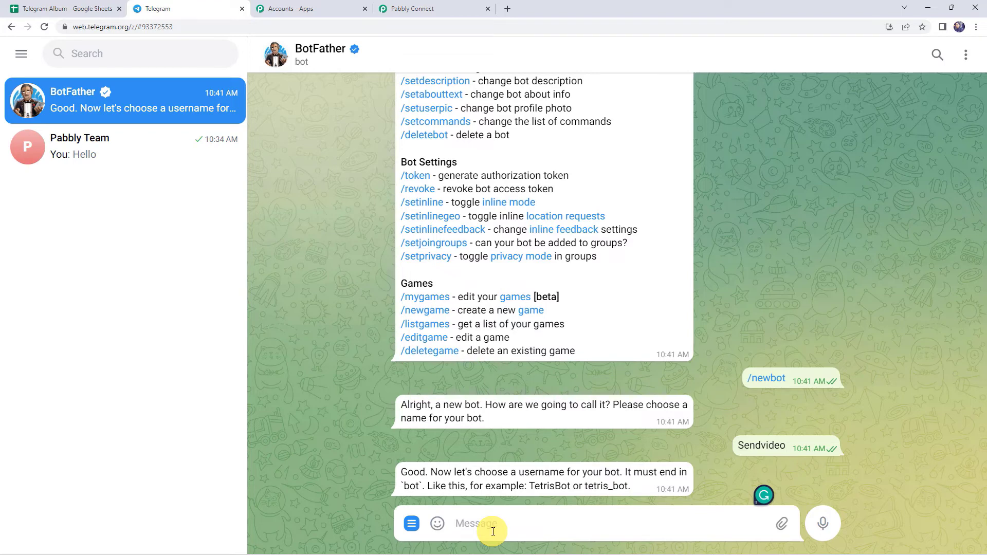
pyautogui.write('sendvideo_bot')
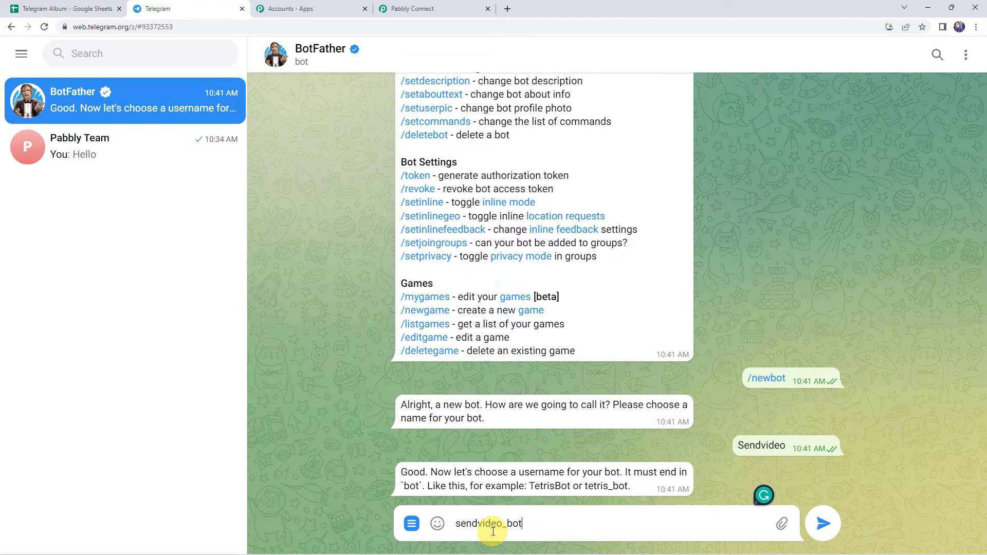
pyautogui.press('Return')
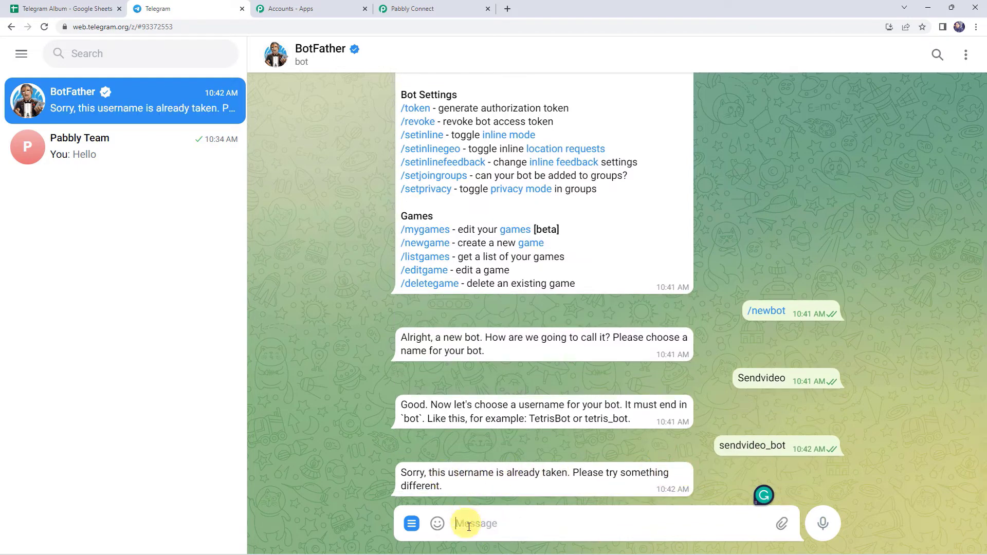
# Step: Register the bot username sharealbum_bot with BotFather and copy the bot's HTTP API token
pyautogui.write('sharealbum_bot')
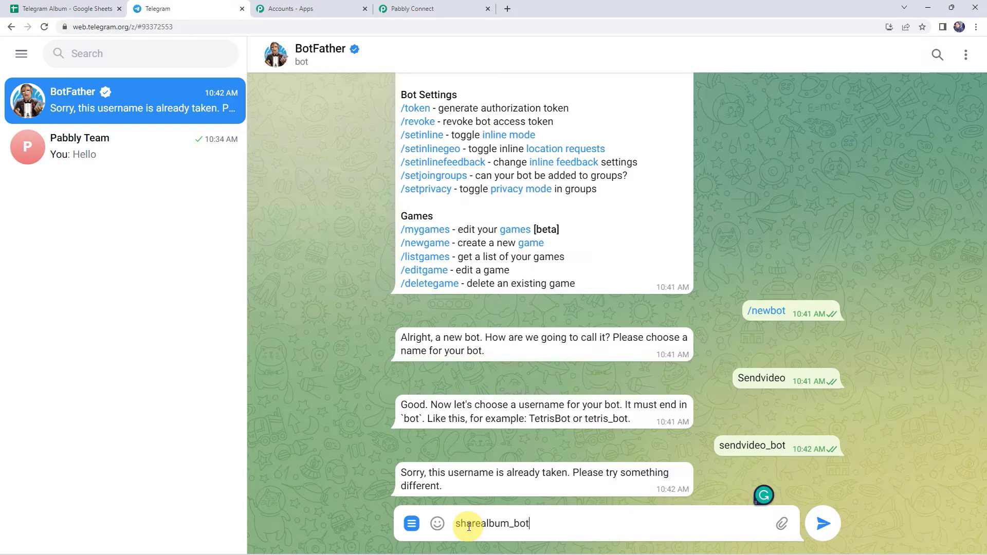
pyautogui.press('Return')
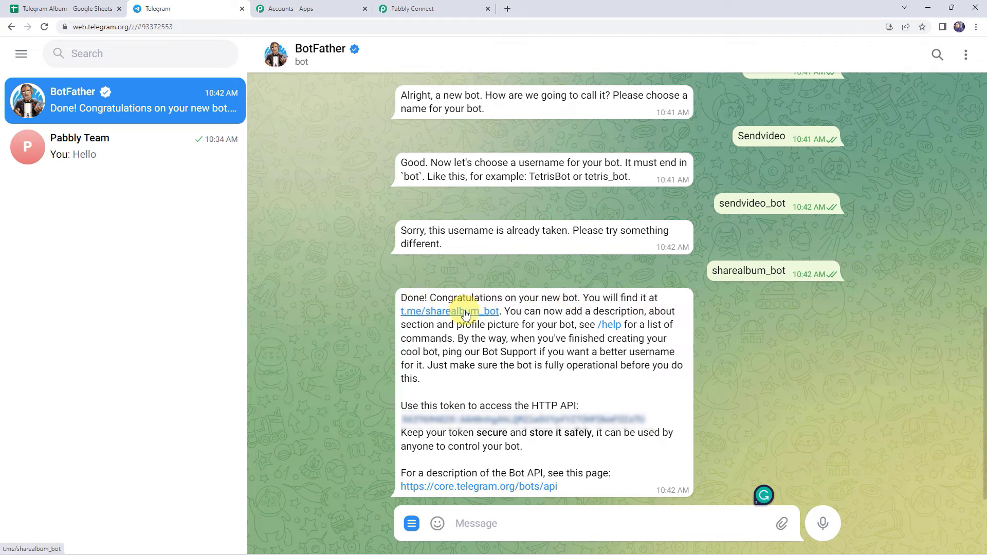
pyautogui.click(466, 424)
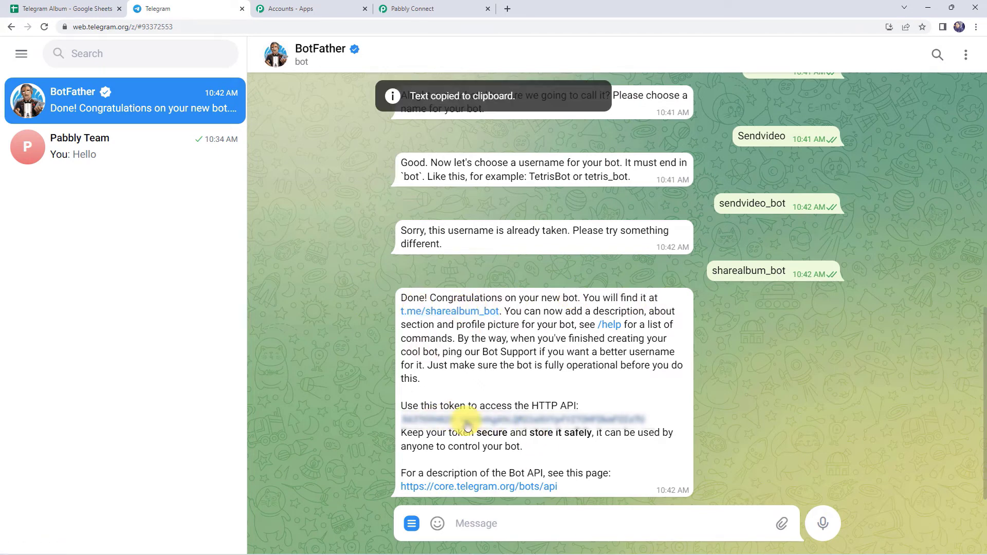
# Step: Switch to Pabbly Connect, paste the copied token into the new Telegram Bot connection's Token field and save the connection
pyautogui.click(410, 9)
pyautogui.click(519, 287)
pyautogui.rightClick(516, 289)
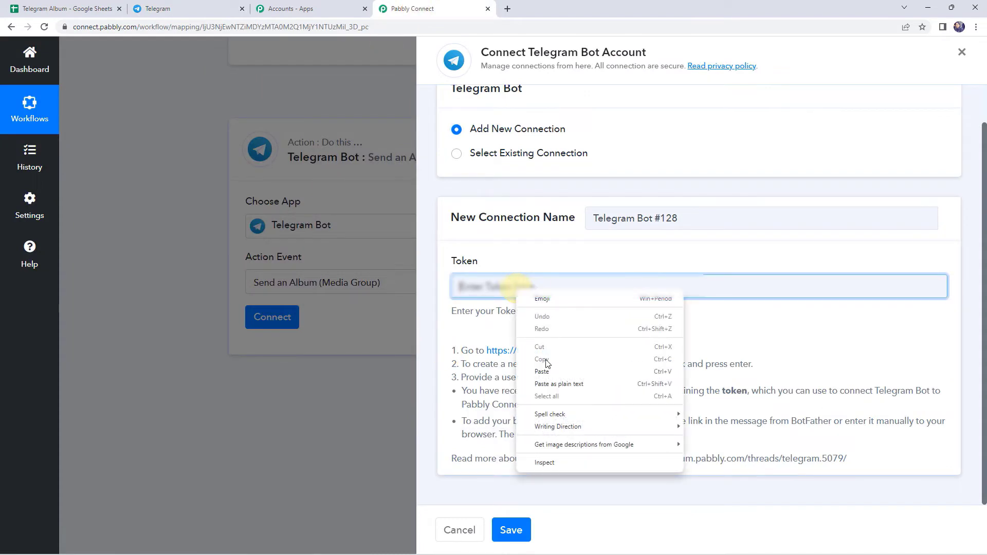
pyautogui.click(544, 368)
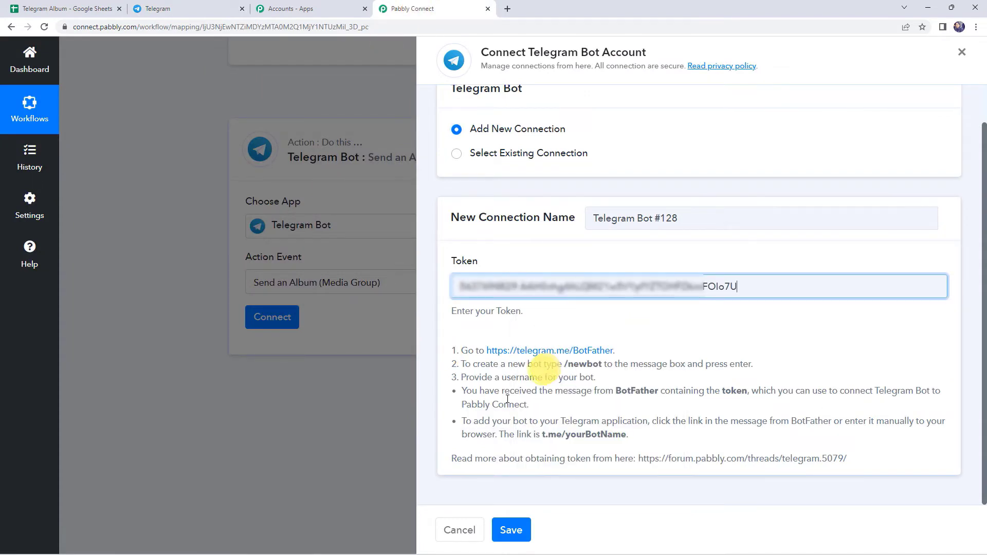
pyautogui.click(512, 530)
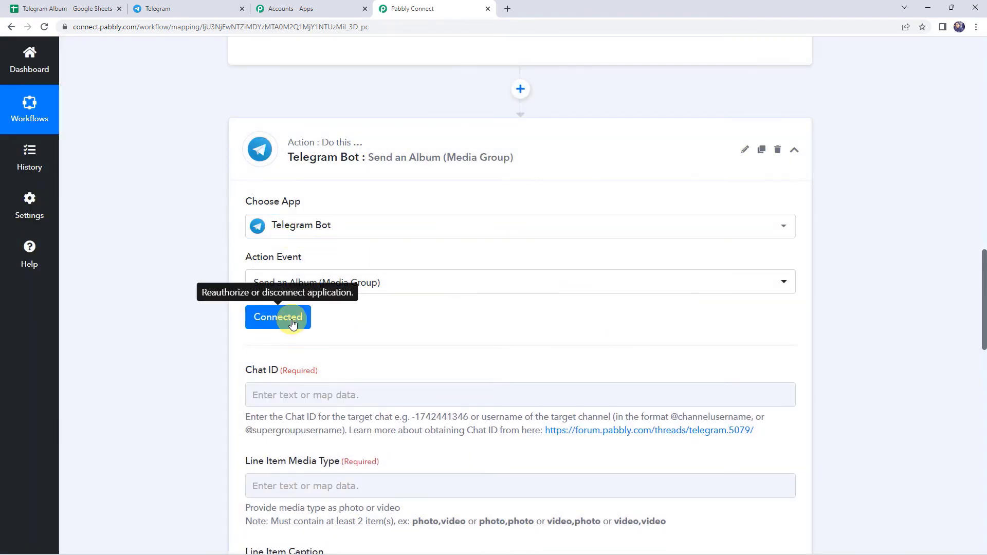
# Step: Switch to Telegram and open the Pabbly Team group chat to find the value for the Chat ID field
pyautogui.click(251, 387)
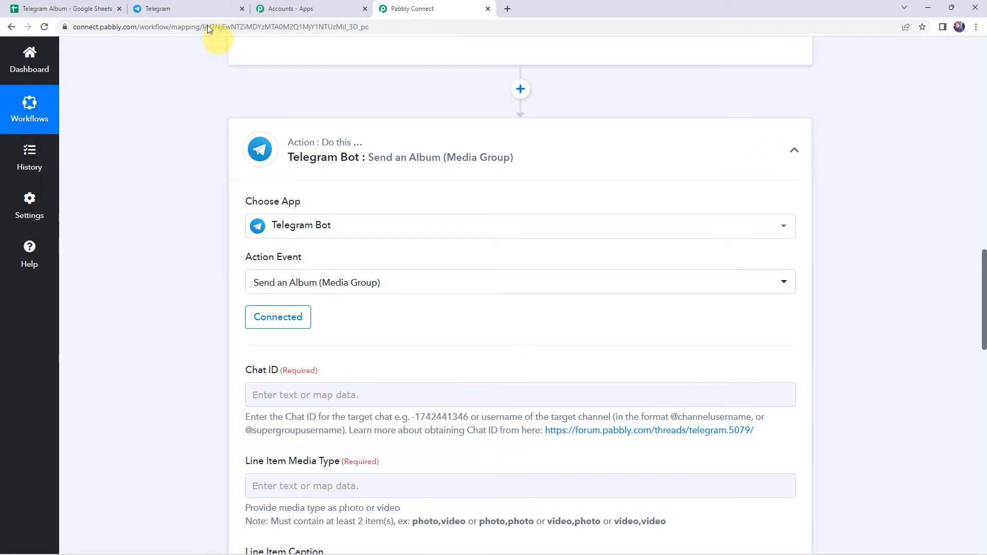
pyautogui.click(171, 10)
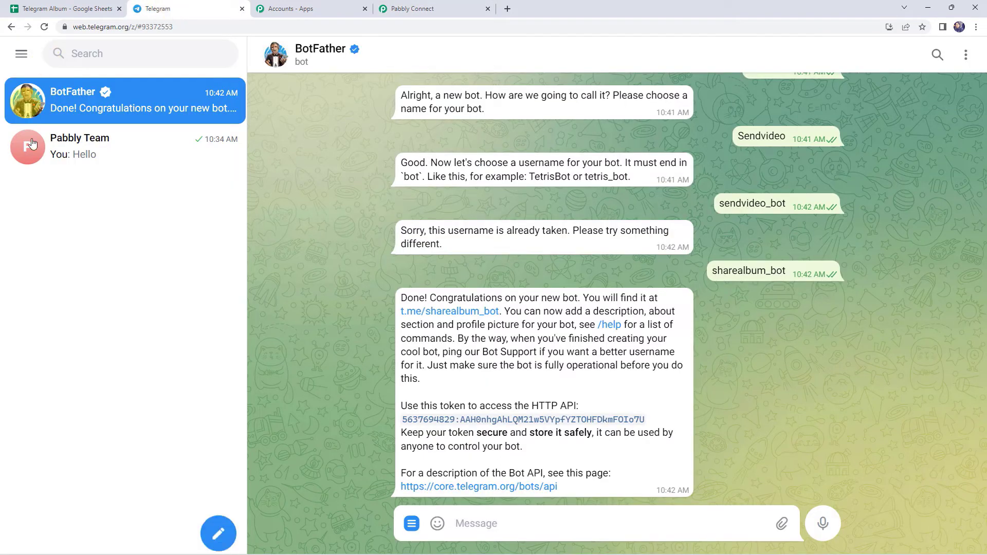
pyautogui.click(86, 150)
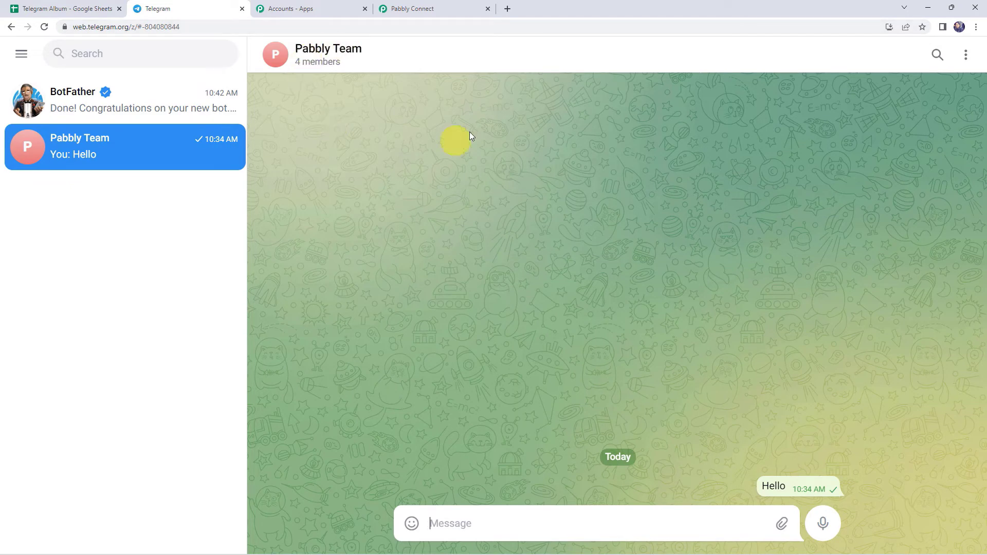
# Step: Add the Sendvideo bot to the Pabbly Team group by searching for sharealbum, and check the group's member list
pyautogui.click(332, 59)
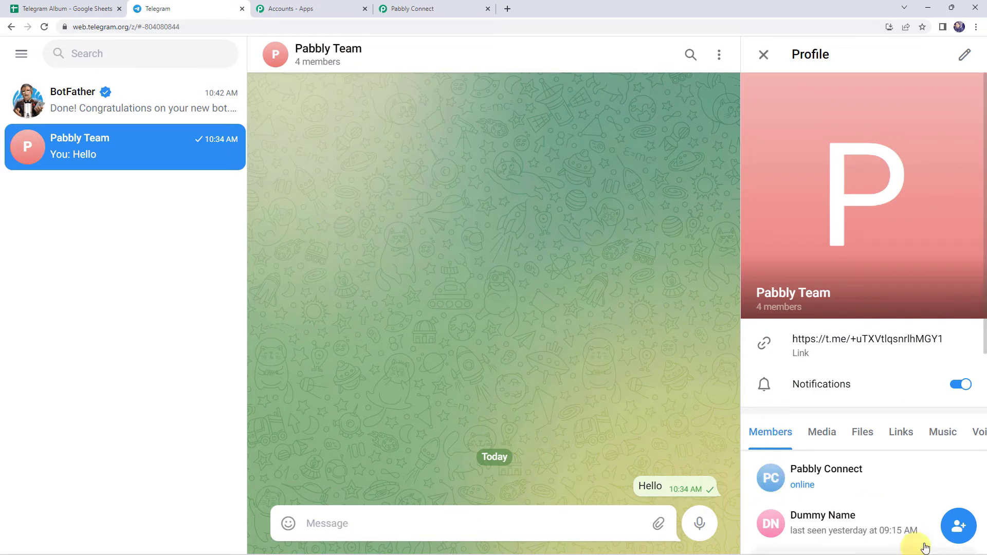
pyautogui.click(959, 526)
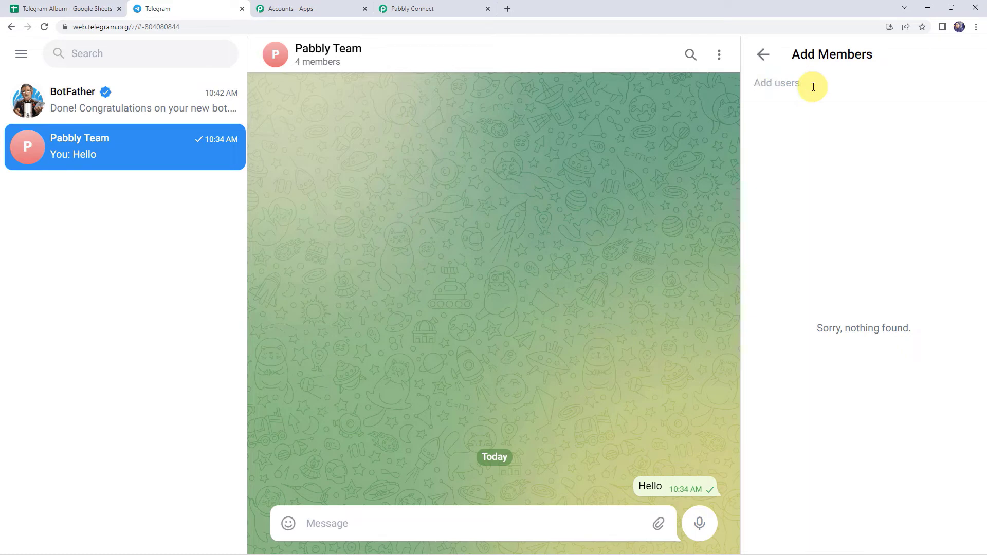
pyautogui.hotkey('ctrl', 'v')
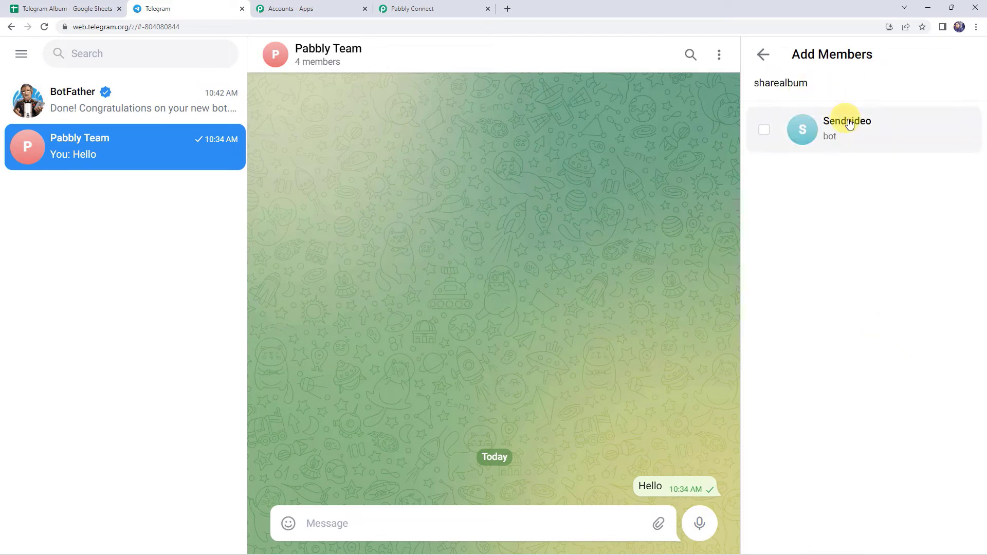
pyautogui.click(764, 129)
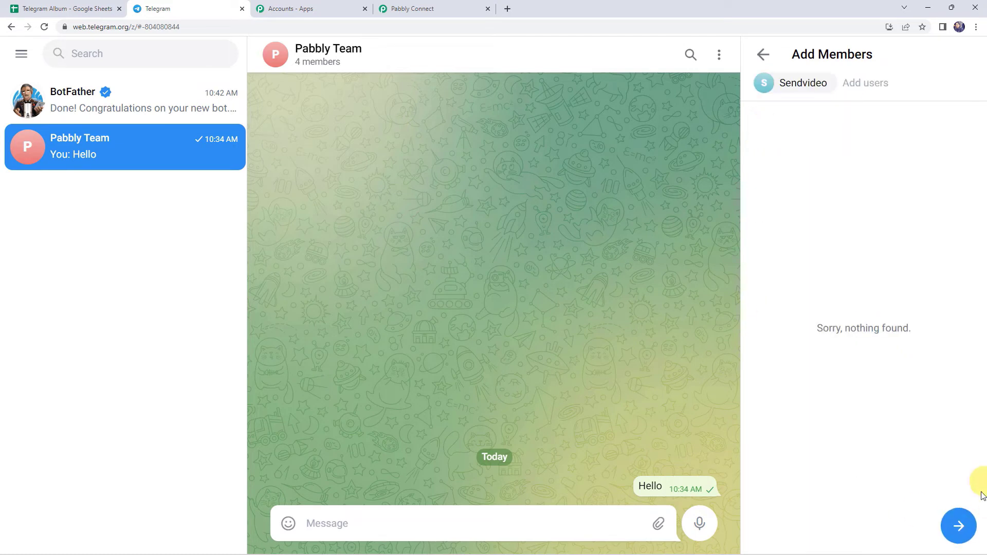
pyautogui.click(958, 526)
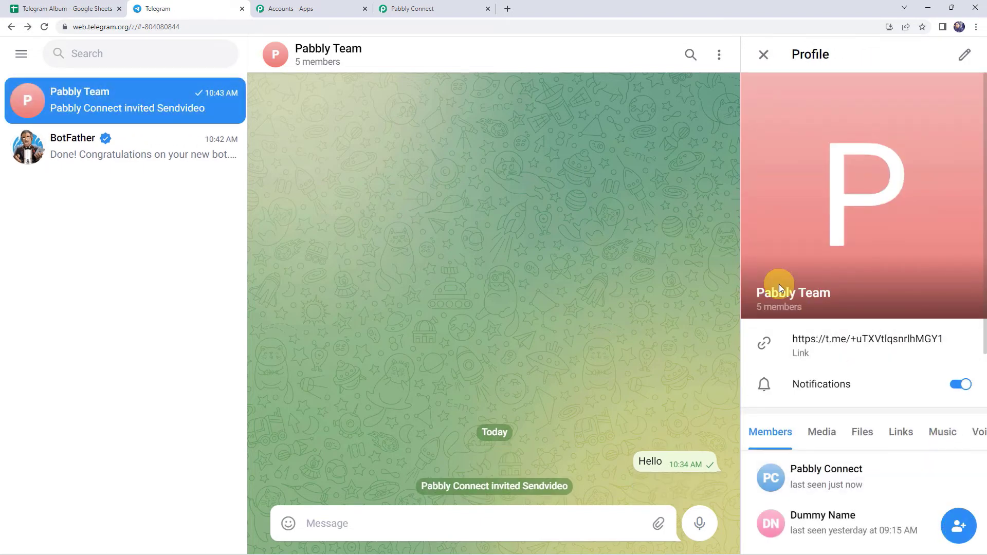
pyautogui.scroll(-1, 772, 306)
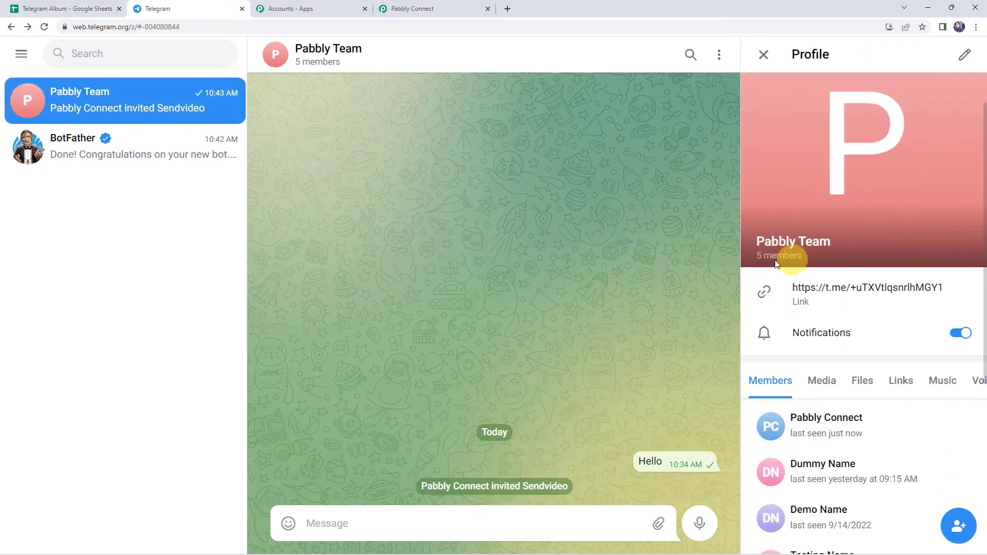
pyautogui.scroll(-3, 801, 304)
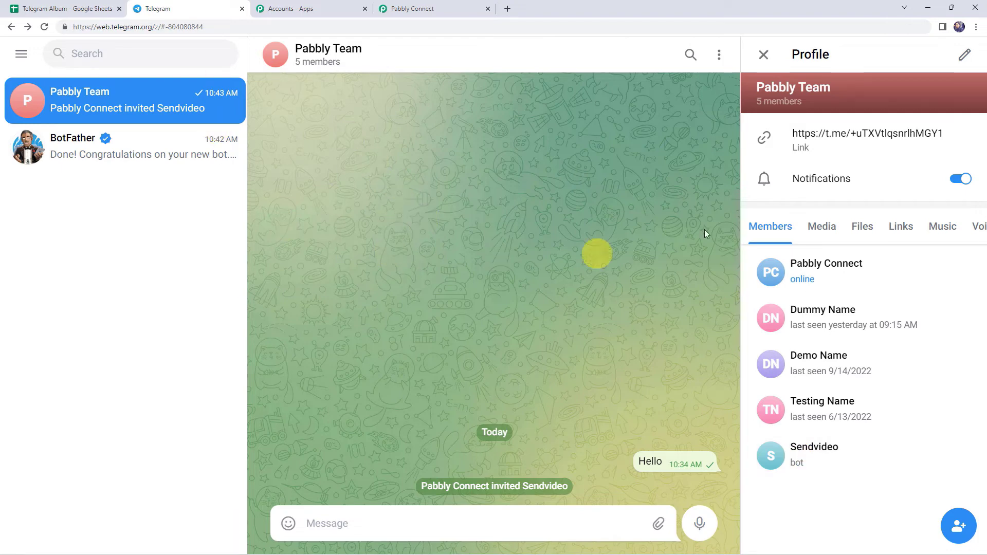
pyautogui.click(763, 54)
# Step: Copy the group's chat ID, including its minus sign, from the page address, switch to Pabbly Connect and paste it into the Chat ID field
pyautogui.click(172, 28)
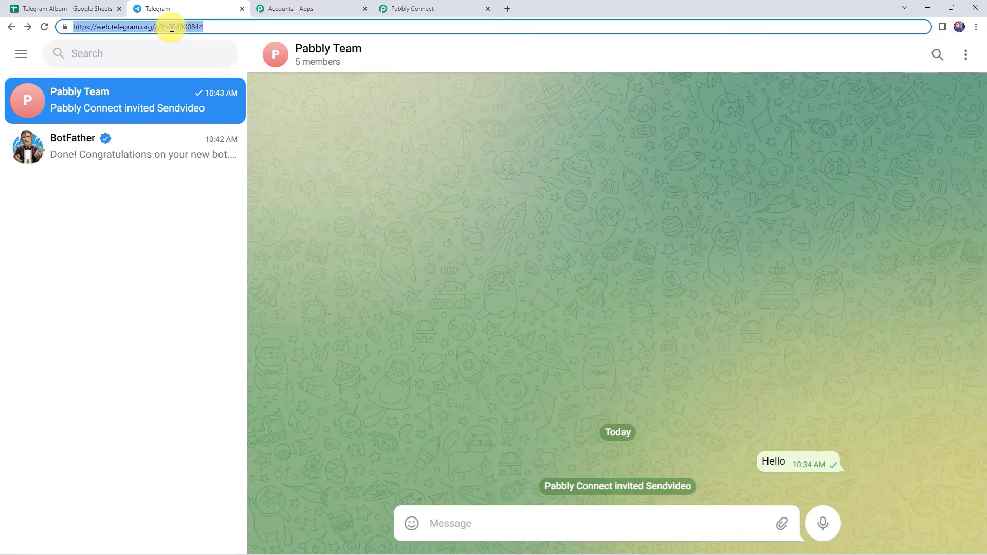
pyautogui.click(181, 27)
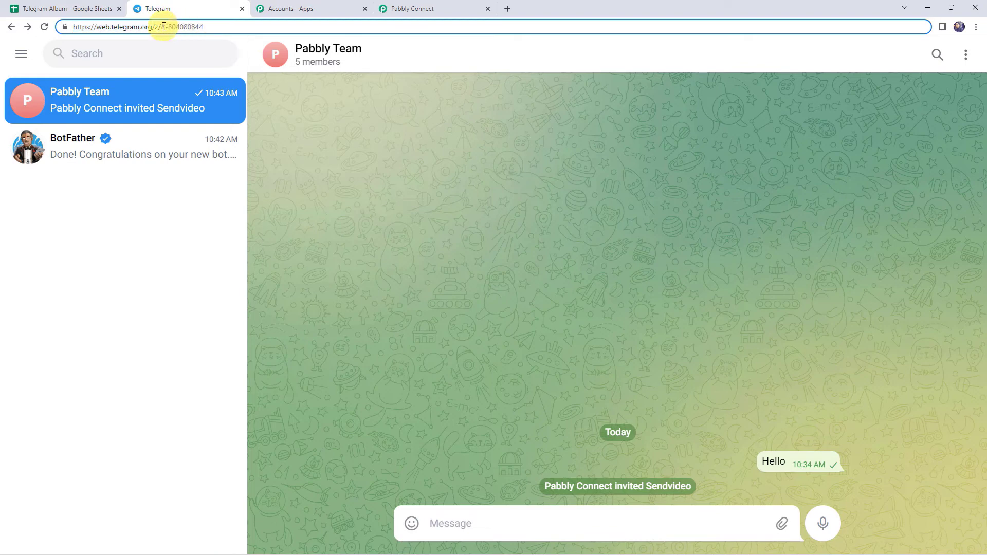
pyautogui.moveTo(165, 26); pyautogui.dragTo(204, 27)
pyautogui.rightClick(186, 29)
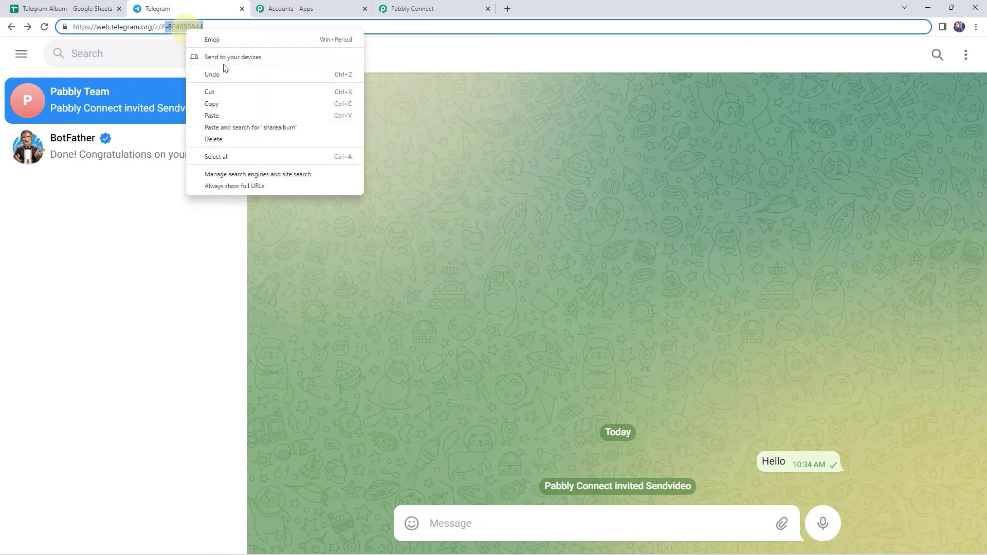
pyautogui.click(213, 103)
pyautogui.click(433, 9)
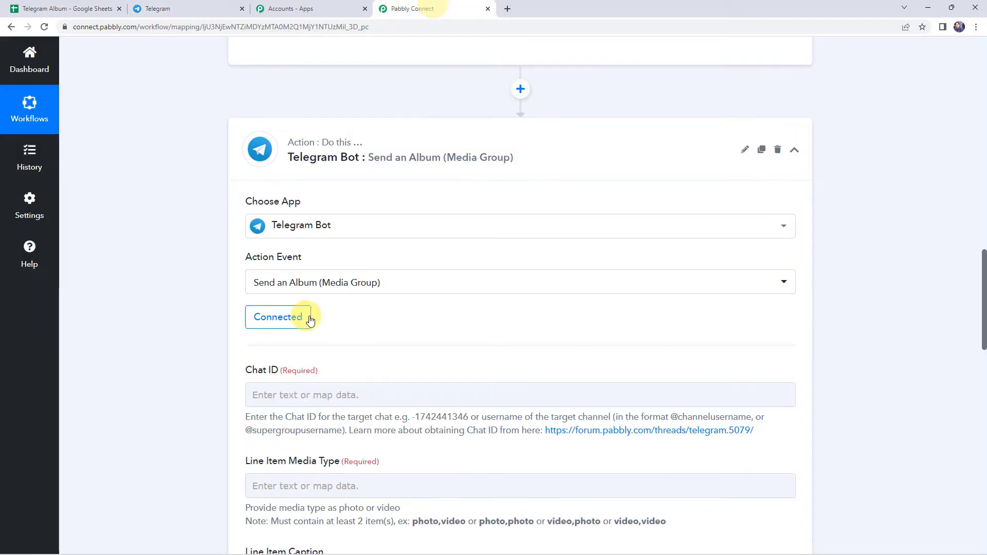
pyautogui.click(257, 395)
pyautogui.rightClick(257, 395)
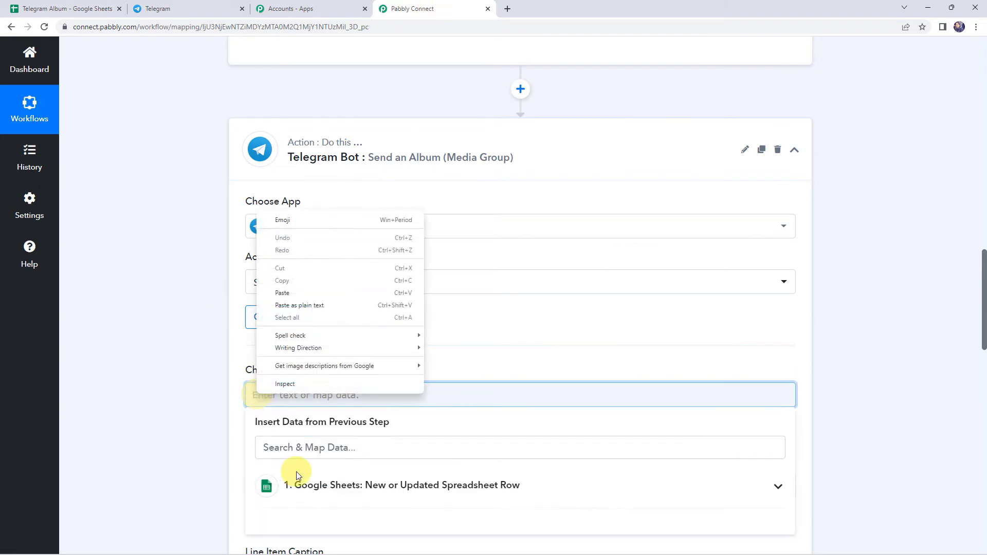
pyautogui.click(286, 294)
# Step: Read the Line Item Media Type note, switch to the Telegram Album spreadsheet and review row 2's URL 1, URL 2 and Photo/Video cells
pyautogui.scroll(-5, 159, 276)
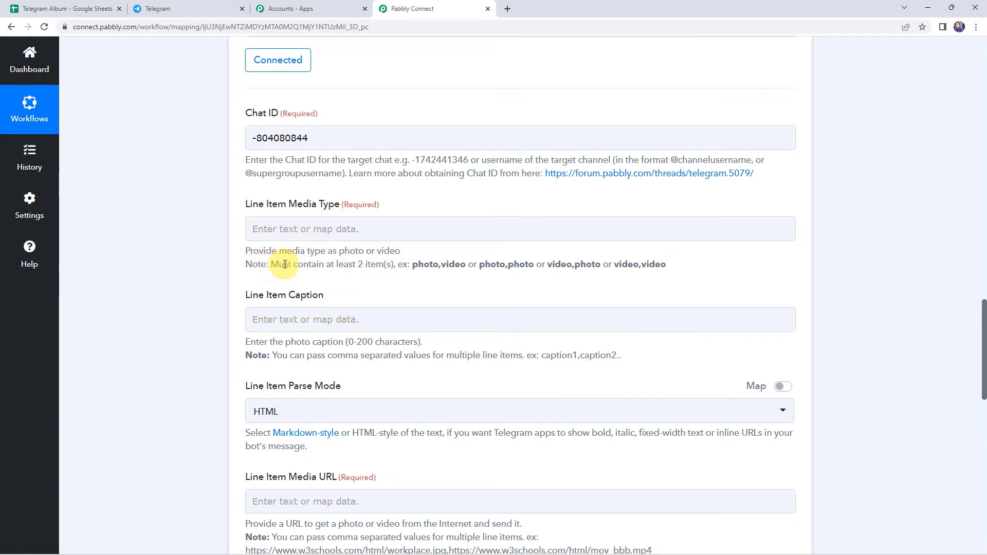
pyautogui.moveTo(362, 266); pyautogui.dragTo(386, 266)
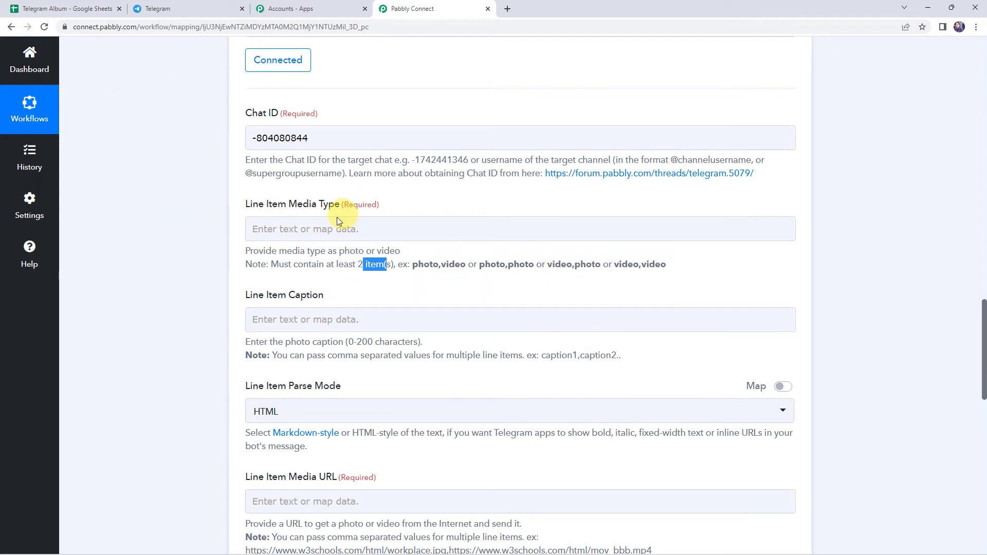
pyautogui.click(20, 8)
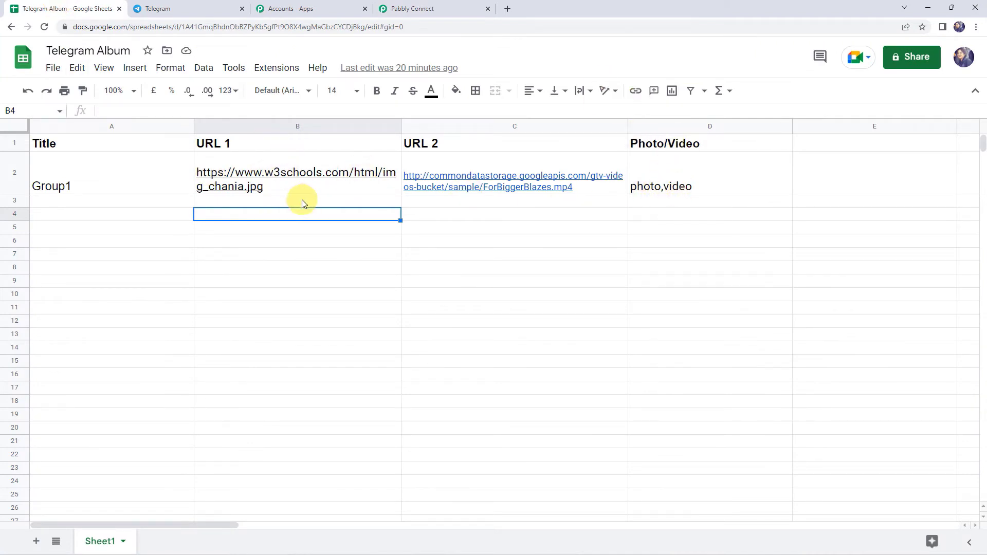
pyautogui.moveTo(532, 188)
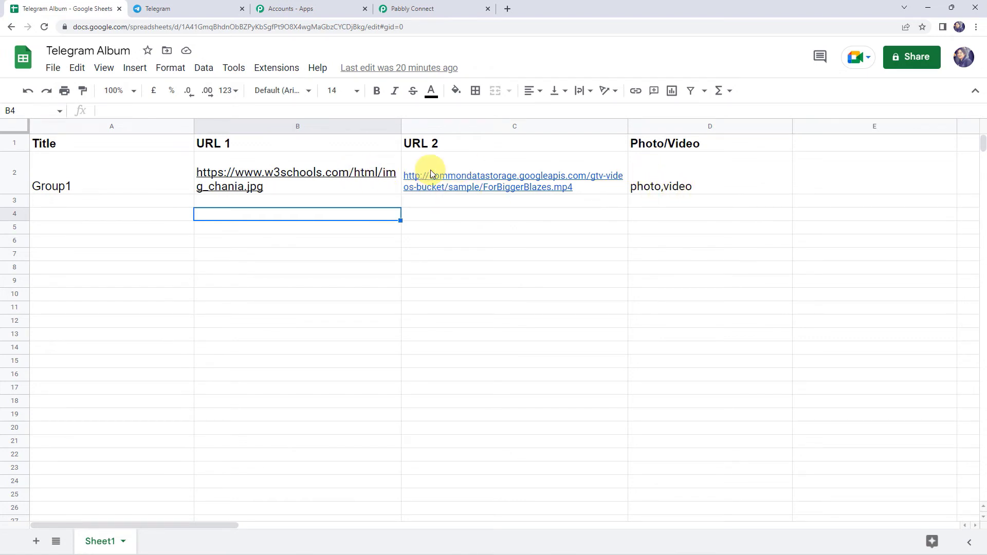
pyautogui.moveTo(431, 169)
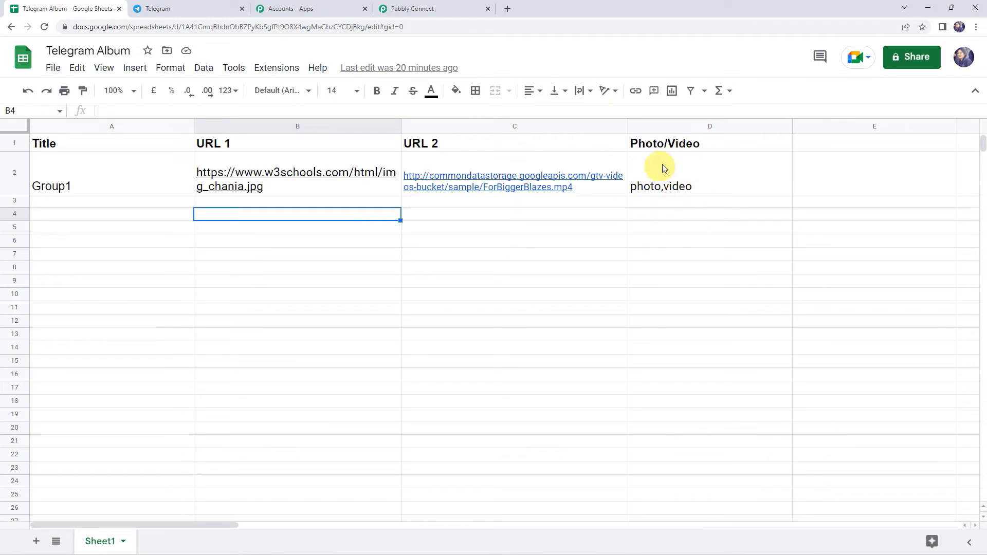
pyautogui.moveTo(591, 172)
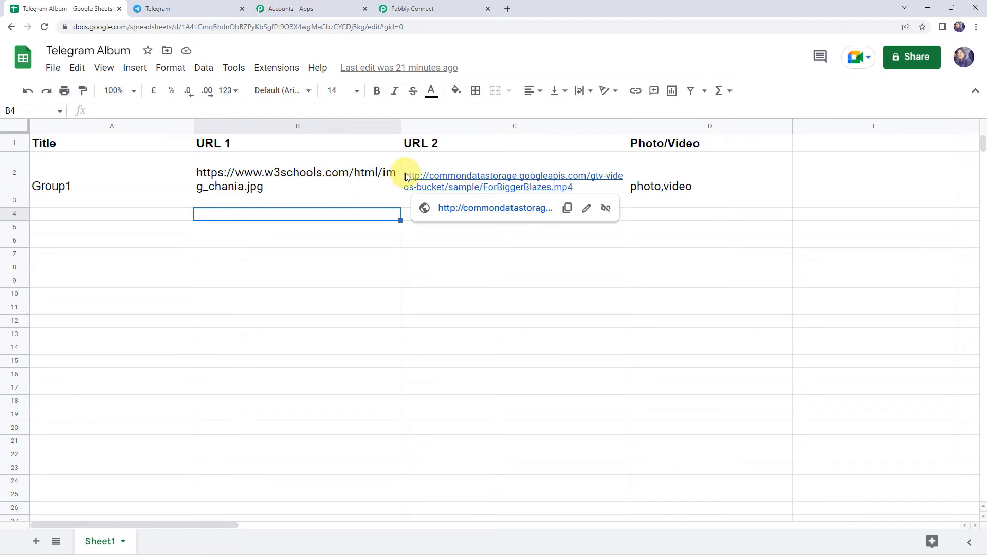
pyautogui.click(675, 191)
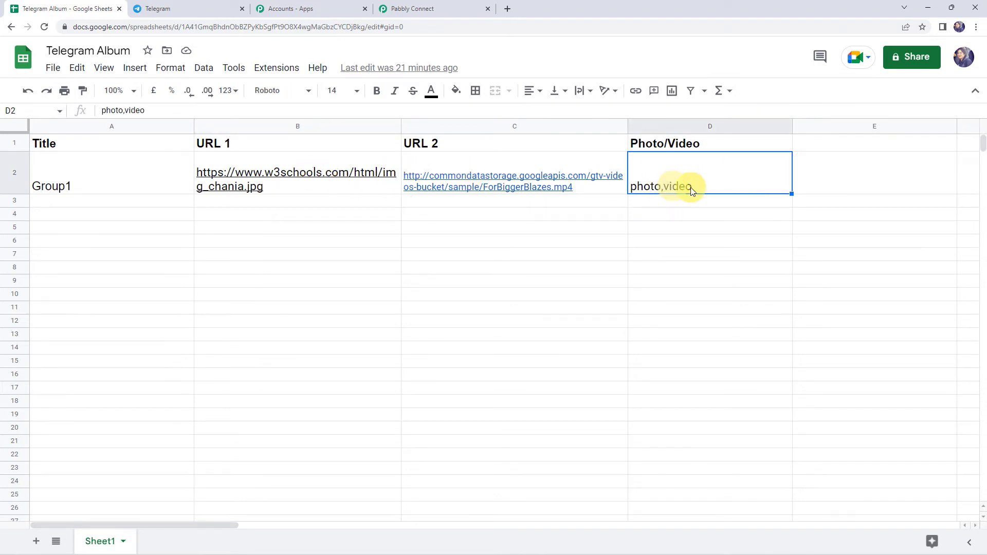
# Step: Switch back to Pabbly Connect and check the Photo/Video entry in the Google Sheets trigger's received response
pyautogui.click(420, 11)
pyautogui.scroll(8, 171, 248)
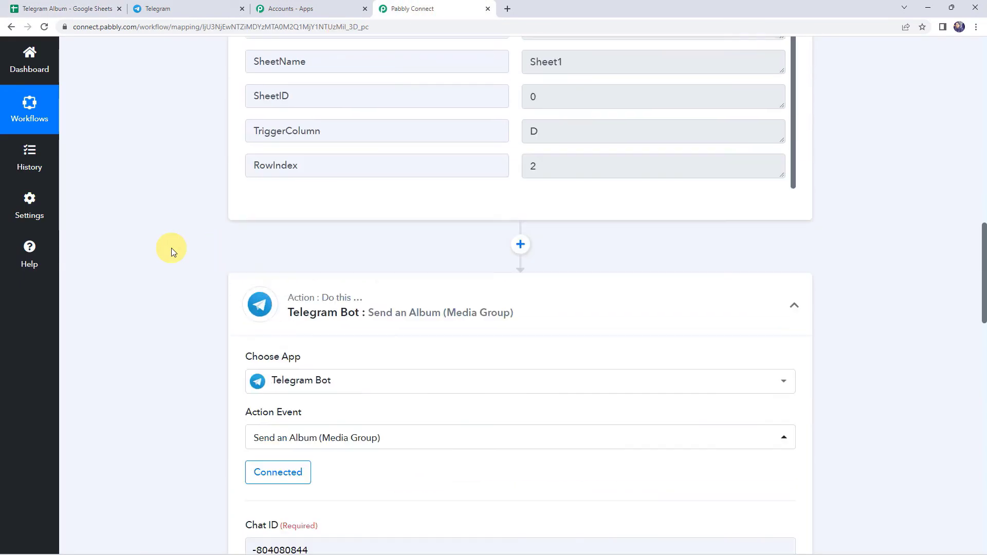
pyautogui.scroll(4, 171, 248)
pyautogui.tripleClick(599, 161)
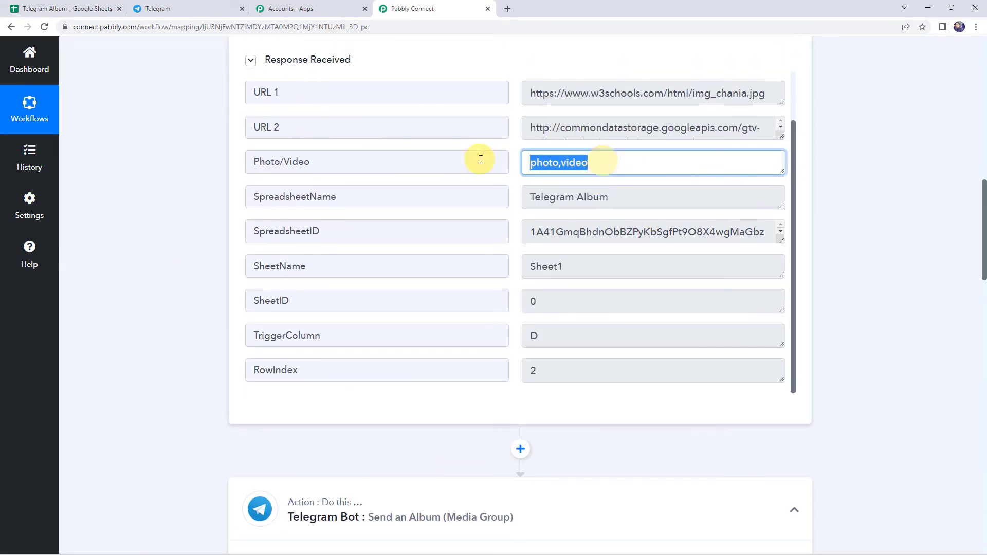
pyautogui.tripleClick(320, 161)
# Step: Map the Telegram Bot action's Line Item Media Type to the Photo/Video value from the Google Sheets step
pyautogui.scroll(-1, 215, 206)
pyautogui.scroll(-10, 215, 205)
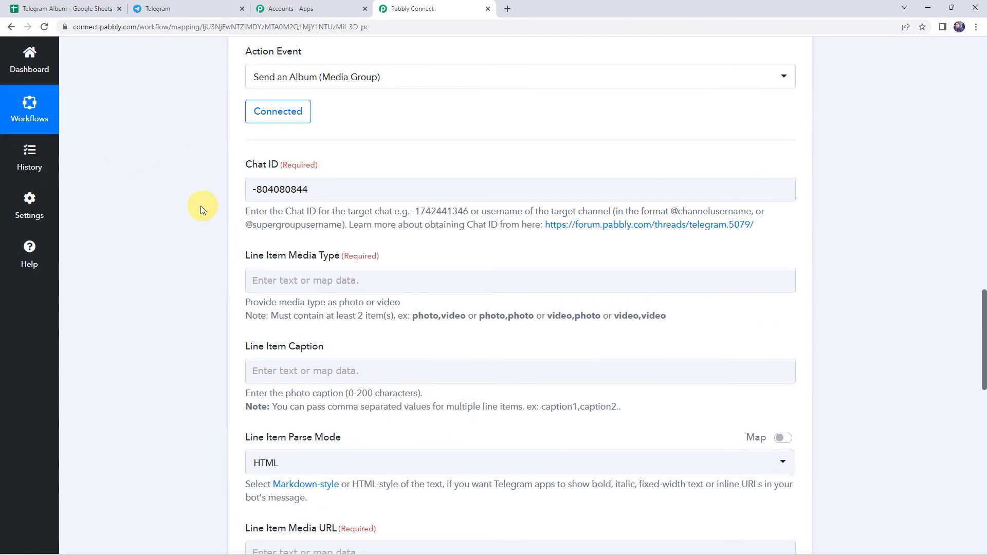
pyautogui.scroll(-2, 216, 236)
pyautogui.click(286, 177)
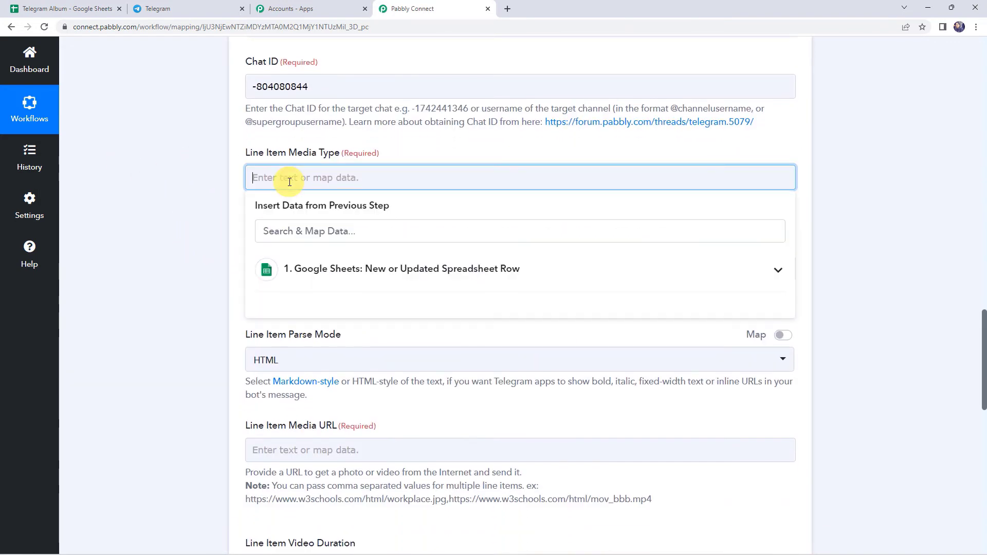
pyautogui.click(341, 272)
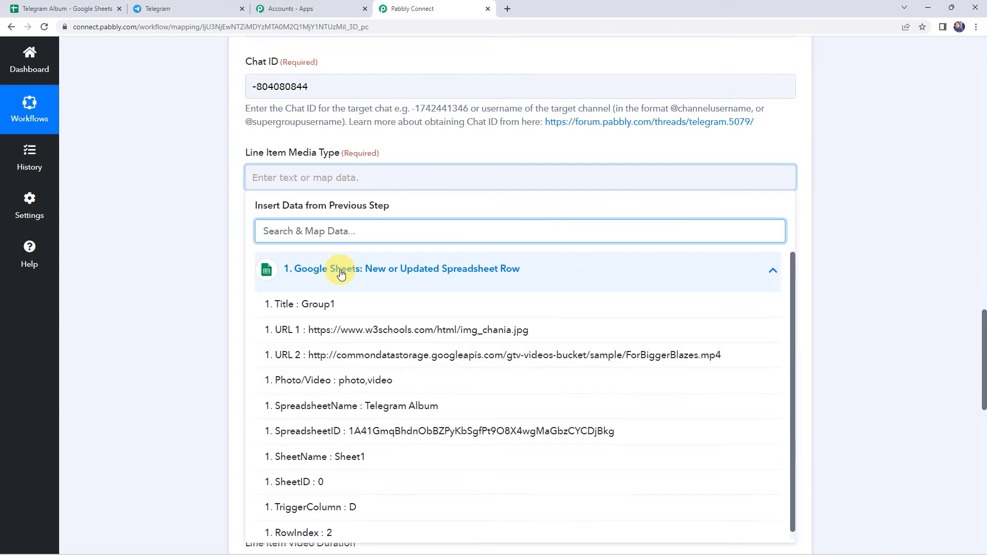
pyautogui.click(365, 384)
pyautogui.click(189, 252)
# Step: Map Line Item Caption to the Title value from Google Sheets and choose HTML as the Line Item Parse Mode
pyautogui.scroll(-1, 189, 251)
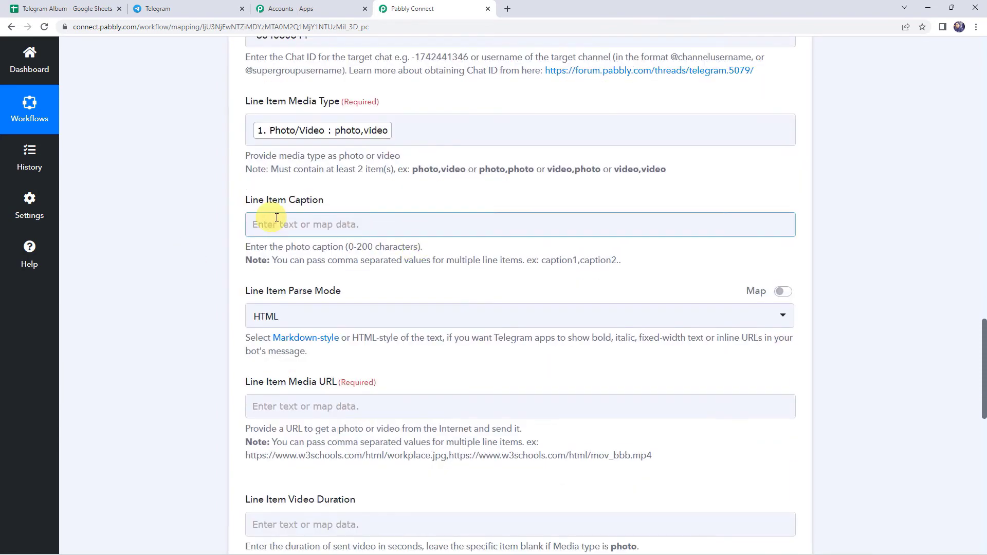
pyautogui.click(262, 225)
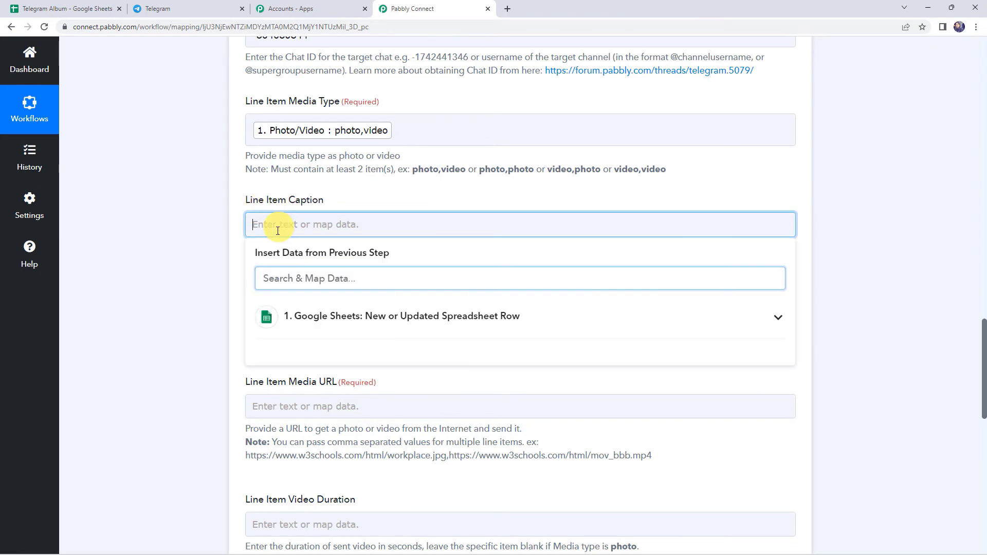
pyautogui.click(319, 331)
pyautogui.click(319, 351)
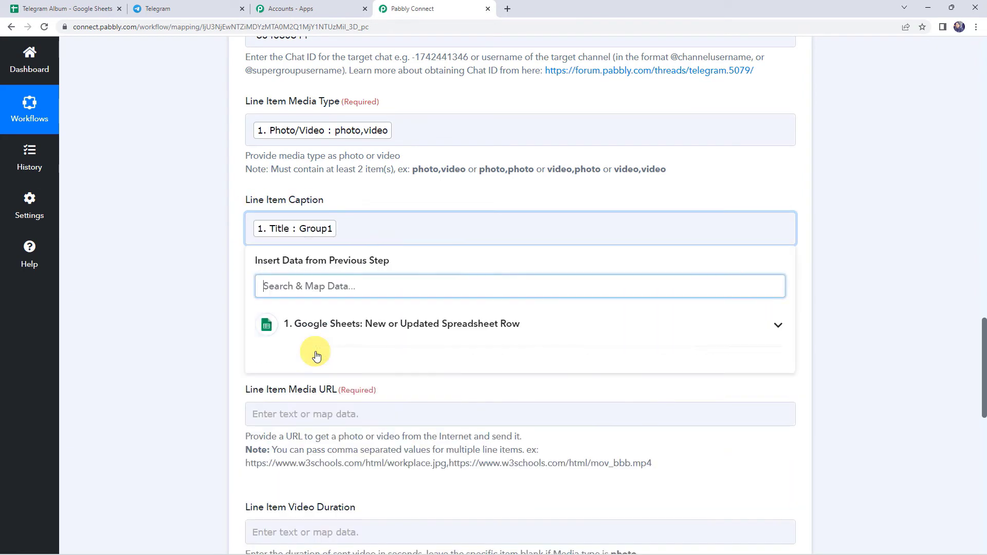
pyautogui.click(210, 273)
pyautogui.scroll(-1, 210, 273)
pyautogui.scroll(-1, 209, 274)
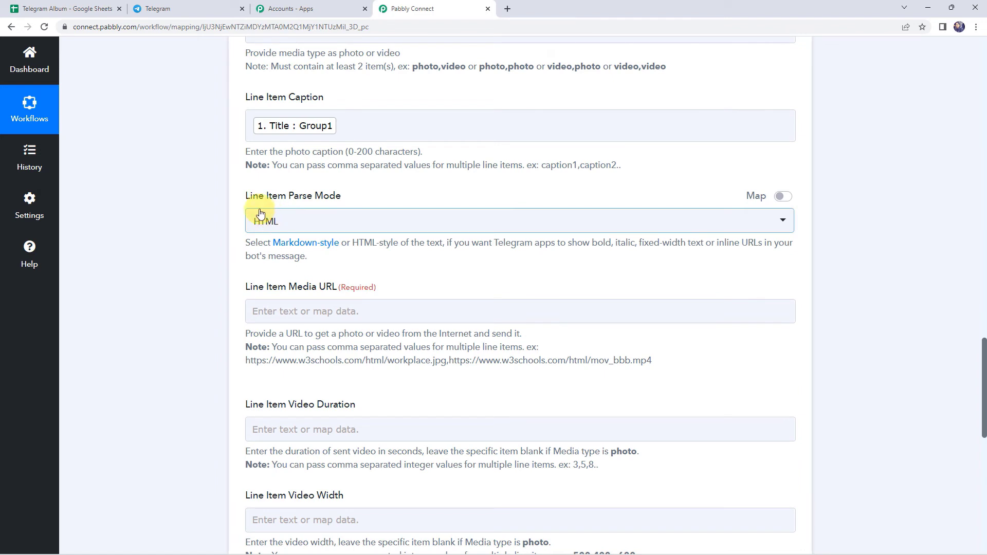
pyautogui.click(283, 226)
pyautogui.click(284, 278)
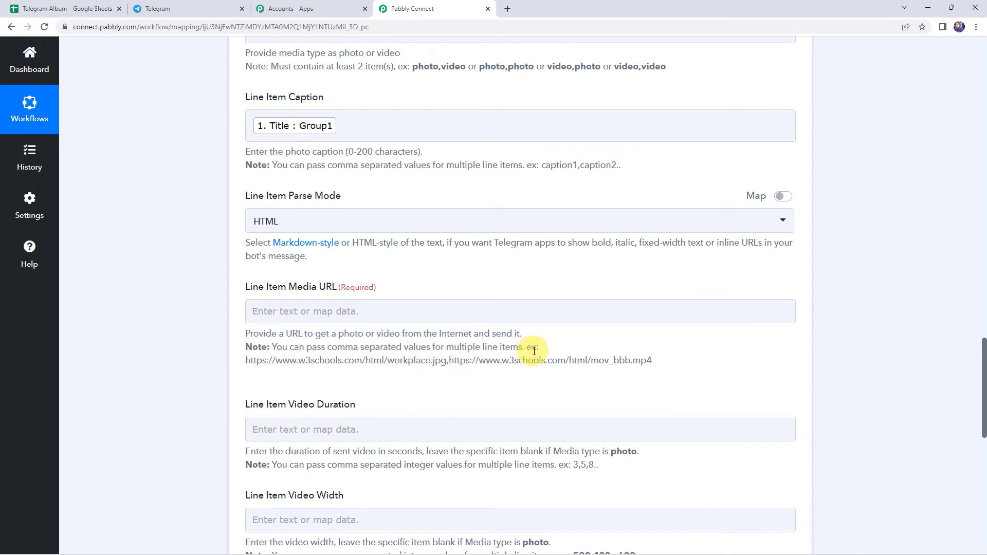
# Step: Map Line Item Media URL to the Google Sheets URL 1 and URL 2 values separated by a comma, and save and send a test request
pyautogui.moveTo(246, 360); pyautogui.dragTo(652, 370)
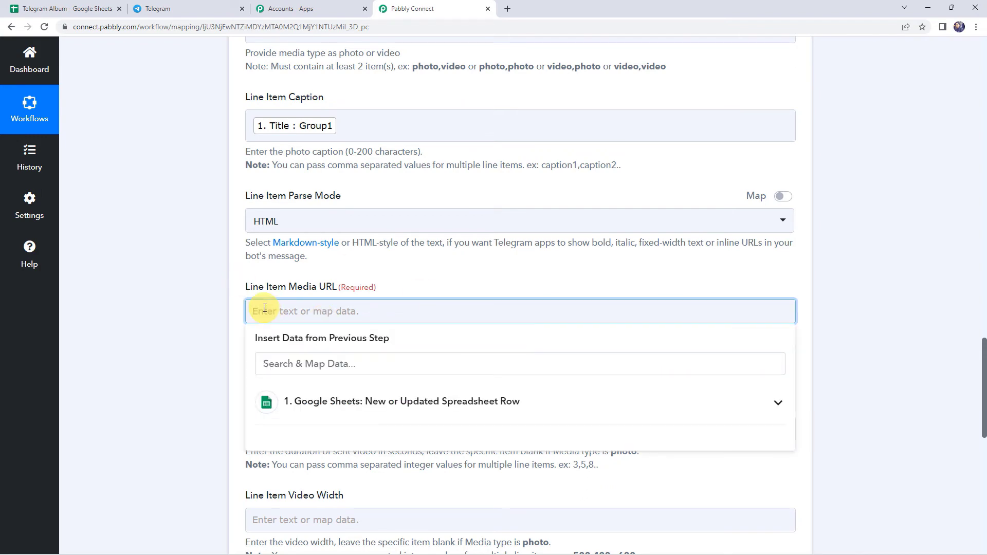
pyautogui.scroll(-1, 218, 328)
pyautogui.click(308, 352)
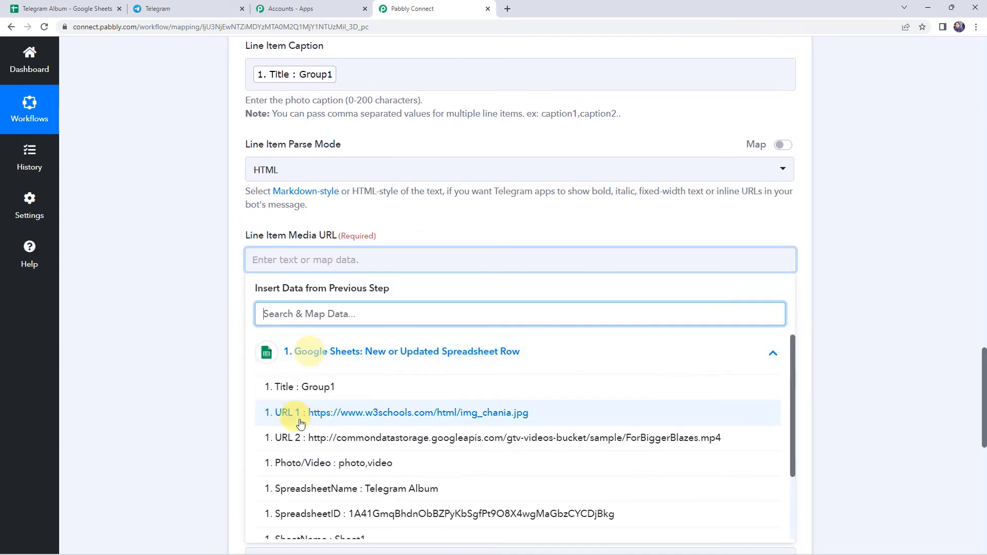
pyautogui.click(300, 412)
pyautogui.write(',')
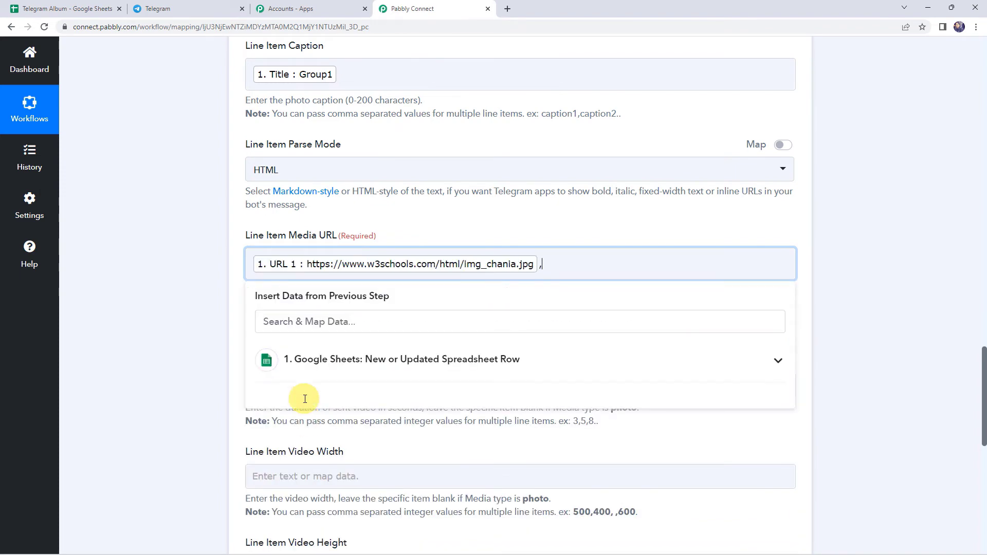
pyautogui.click(303, 360)
pyautogui.click(303, 502)
pyautogui.click(163, 340)
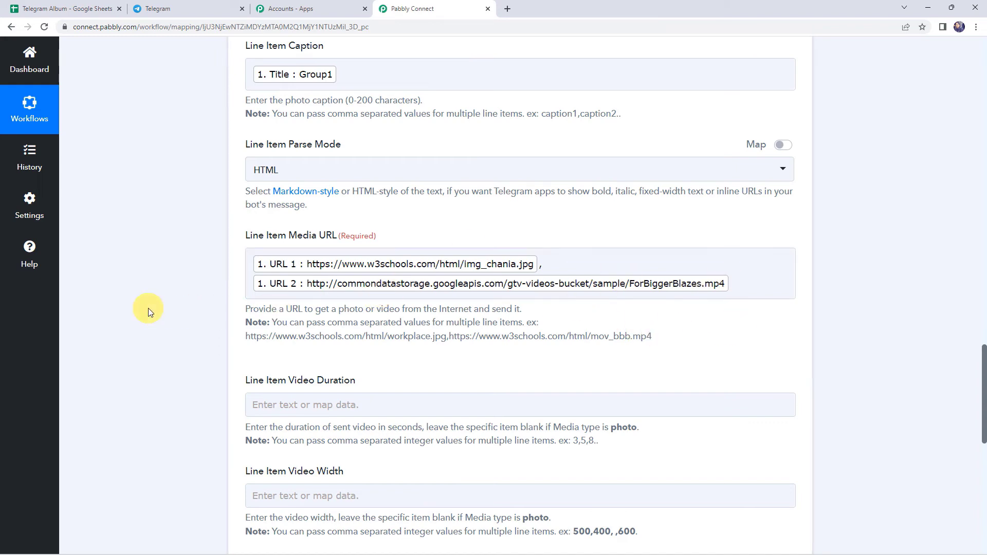
pyautogui.scroll(-8, 148, 307)
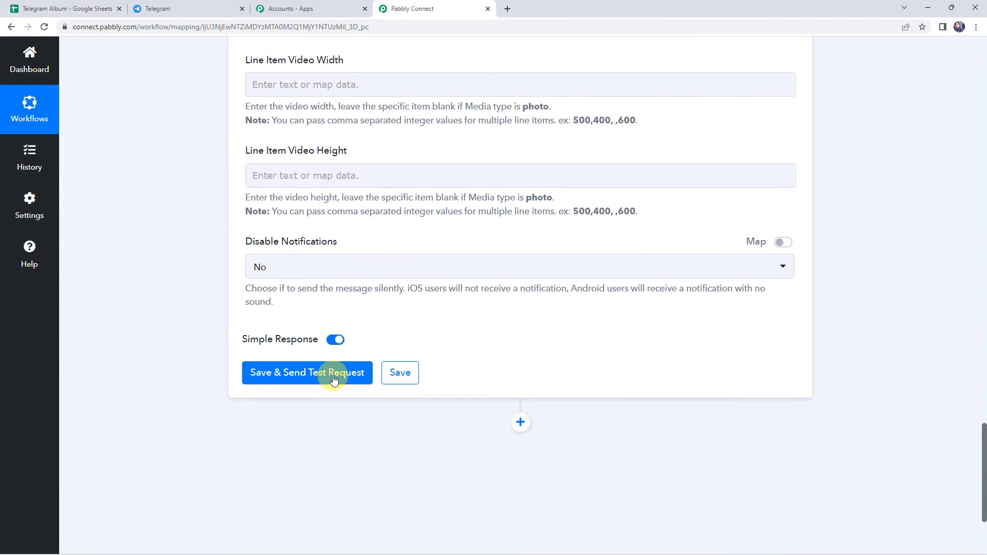
pyautogui.click(283, 374)
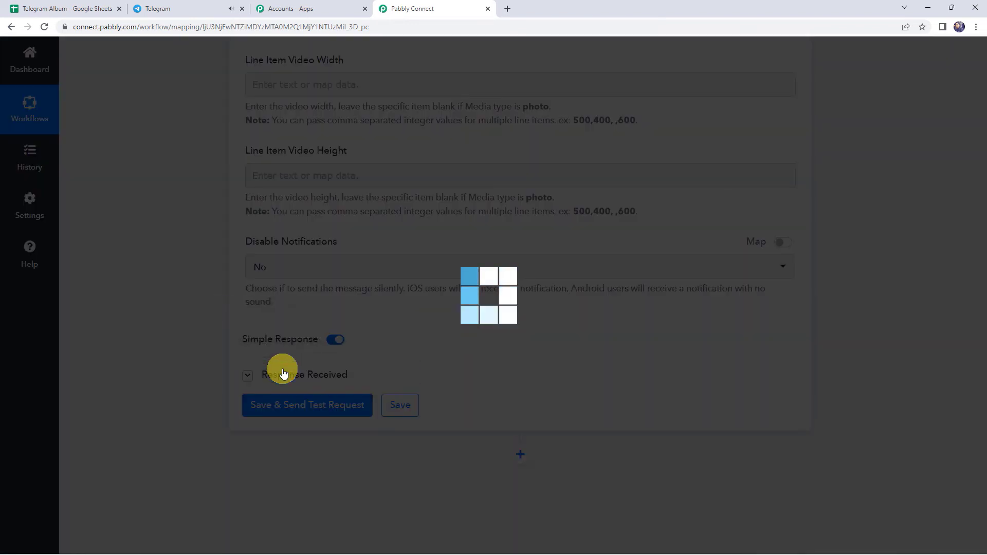
# Step: Review the test request's received response and check the Pabbly Team group in Telegram for the shared album
pyautogui.scroll(-1, 203, 345)
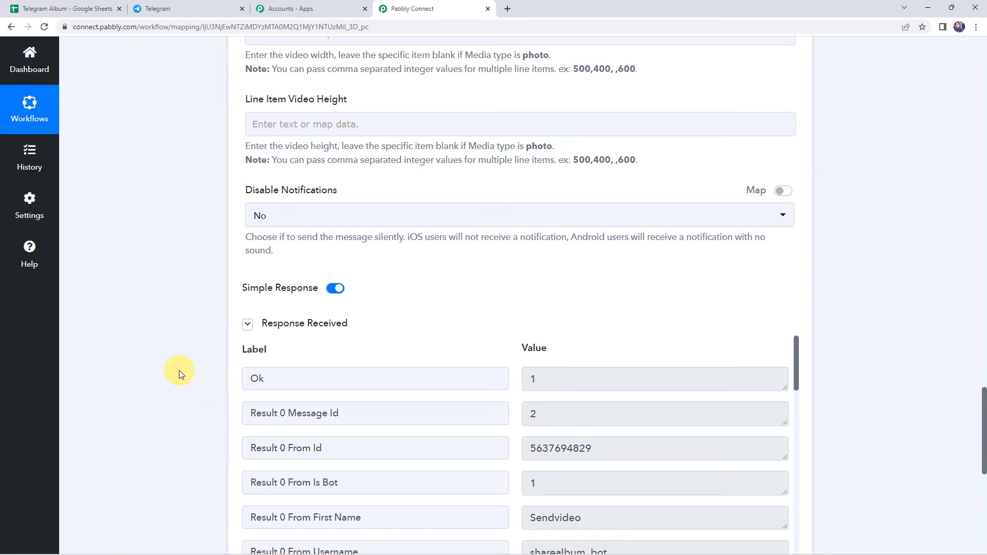
pyautogui.click(214, 5)
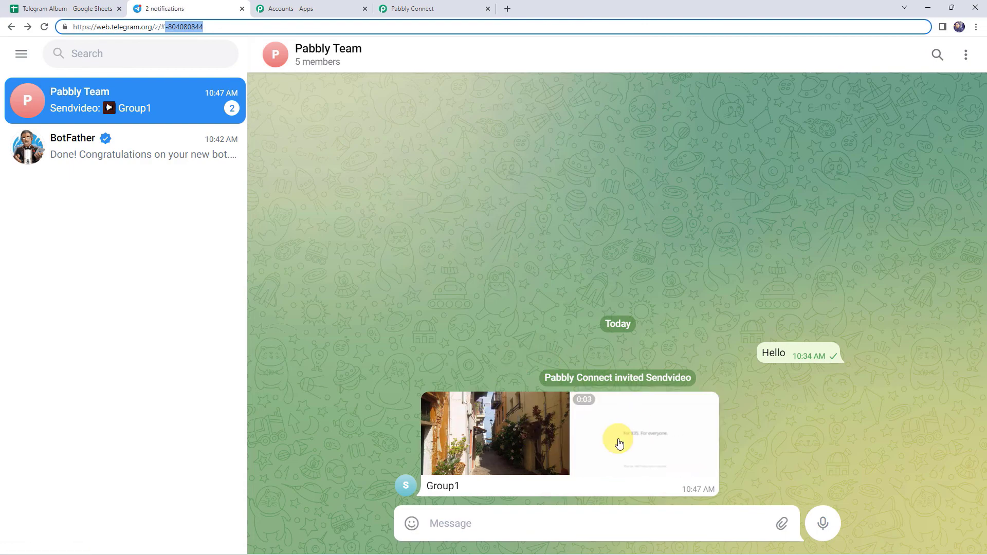
# Step: Switch back to Pabbly Connect and save the Telegram Bot action
pyautogui.click(451, 7)
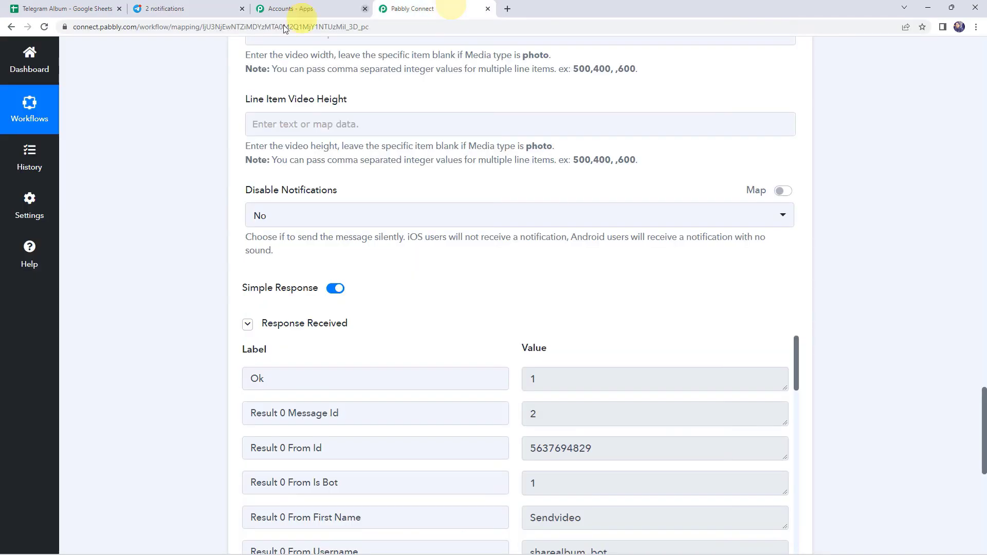
pyautogui.scroll(-5, 165, 358)
pyautogui.click(399, 419)
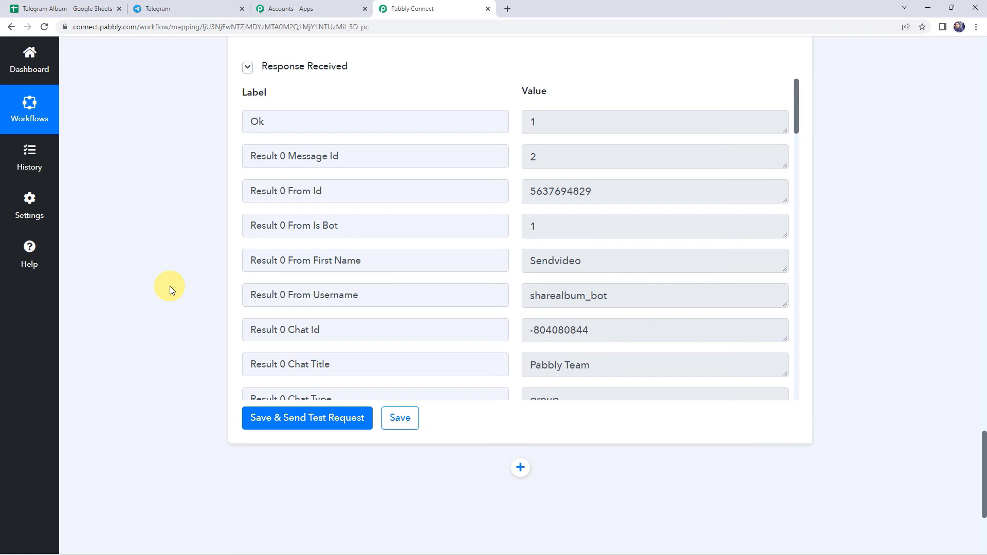
# Step: In the Telegram Album sheet, fill row 3 with title Group 2, the ForBiggerFun.mp4 and ForBiggerEscapes.mp4 sample URLs, and Photo/Video value video,video
pyautogui.click(97, 9)
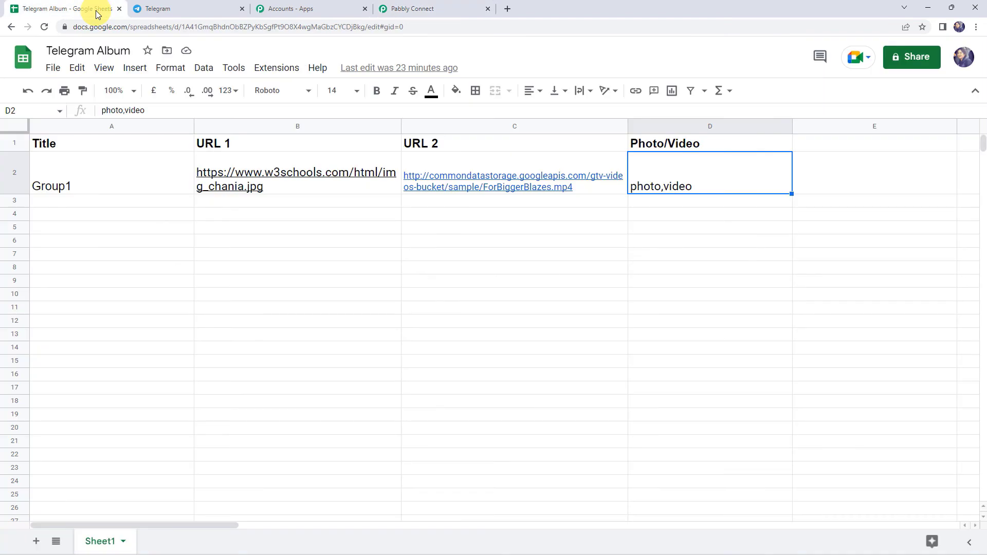
pyautogui.click(79, 202)
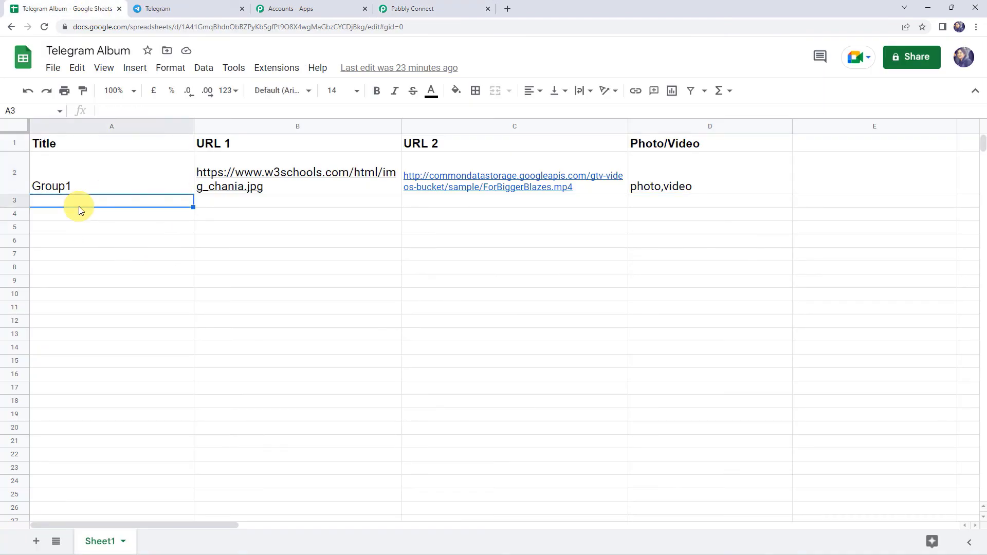
pyautogui.write('Group')
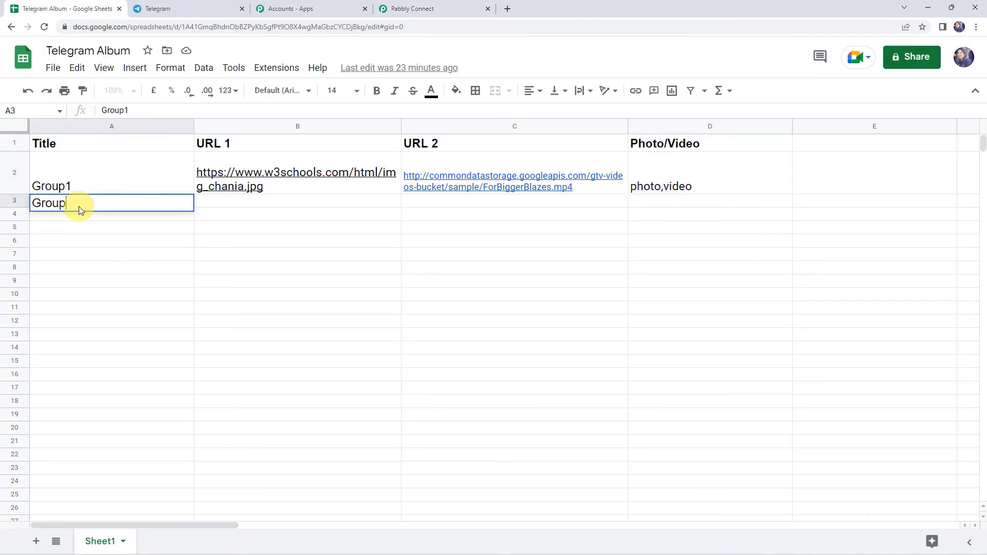
pyautogui.write(' 2')
pyautogui.click(238, 204)
pyautogui.write('http://commondatastorage.googleapis.com/gtv-videos-bucket/sample/ForBiggerFun.mp4\thttp://commondatastorage.googleapis.com/gtv-videos-bucket/sample/ForBiggerEscapes.mp4\tvideo,video')
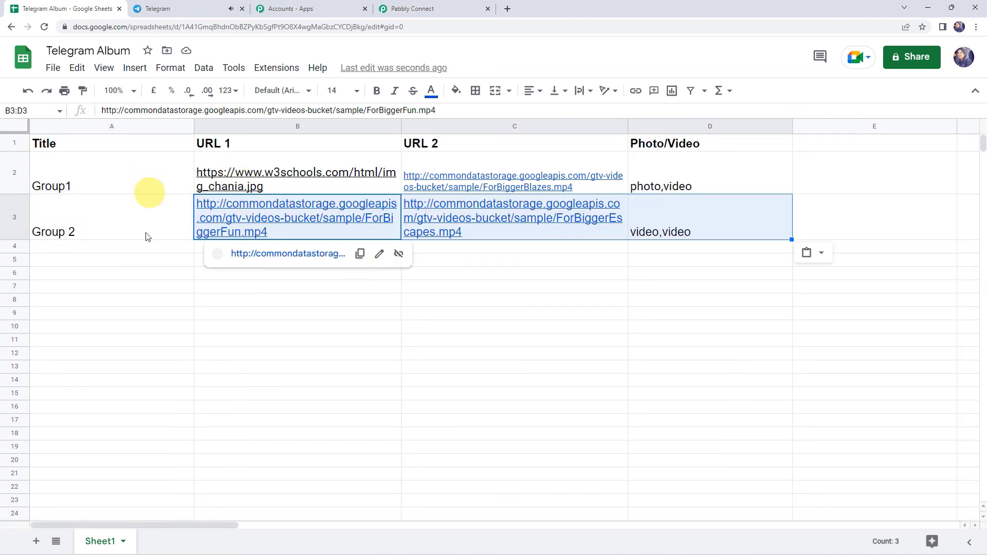
pyautogui.click(280, 286)
pyautogui.moveTo(261, 235)
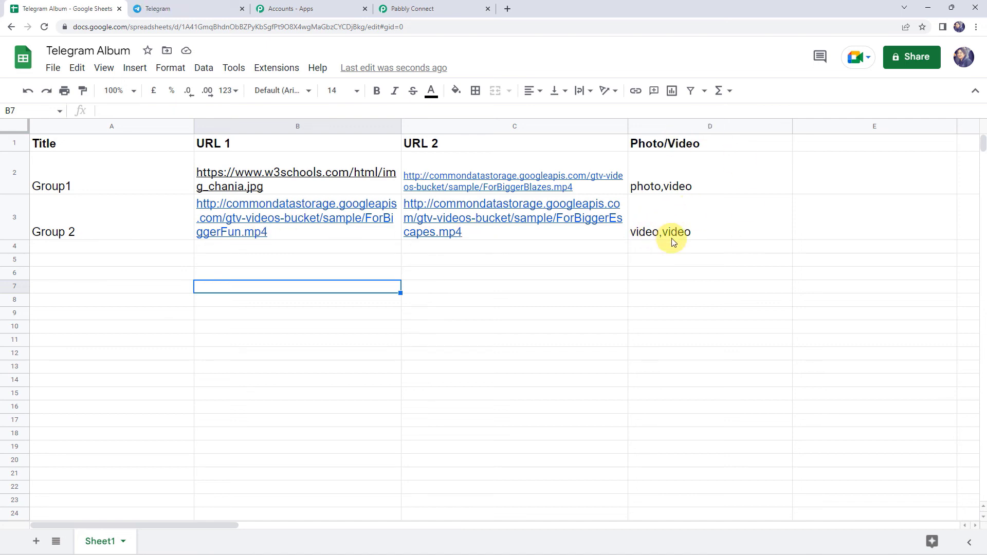
# Step: Switch to Telegram and check the Pabbly Team group for the Group 2 album and its caption
pyautogui.click(201, 10)
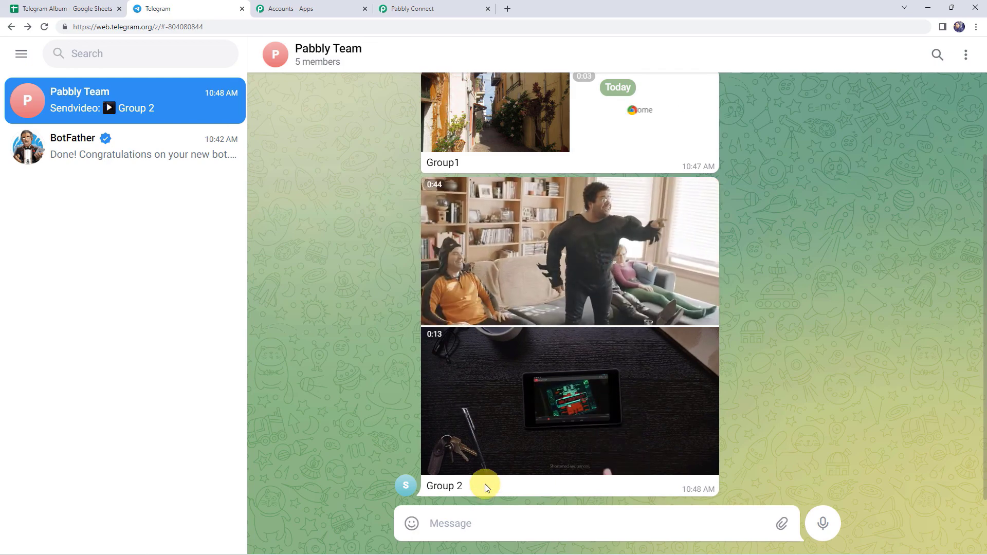
pyautogui.moveTo(486, 487); pyautogui.dragTo(407, 483)
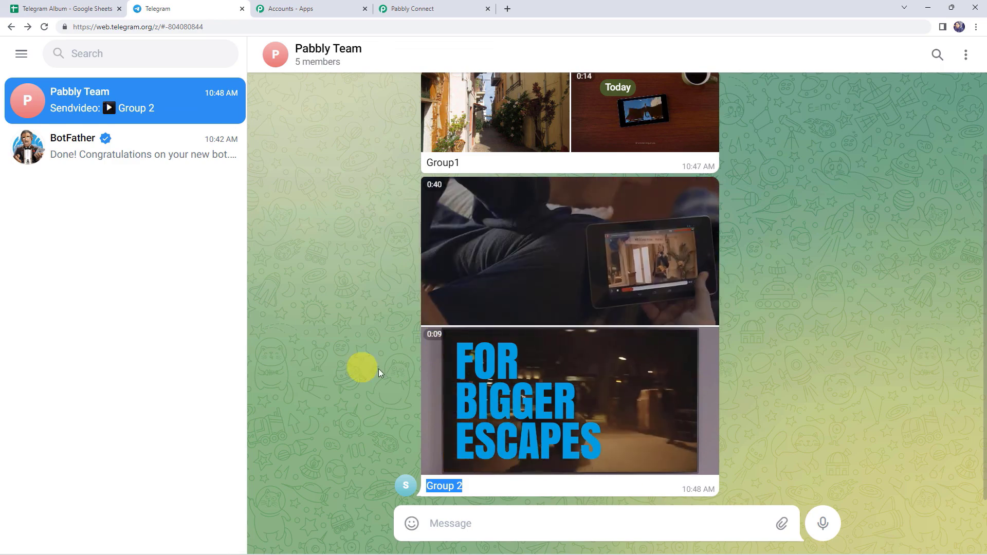
# Step: Return to the Pabbly Connect workflow and collapse the Google Sheets trigger to show the overview of both steps
pyautogui.click(433, 7)
pyautogui.scroll(20, 256, 264)
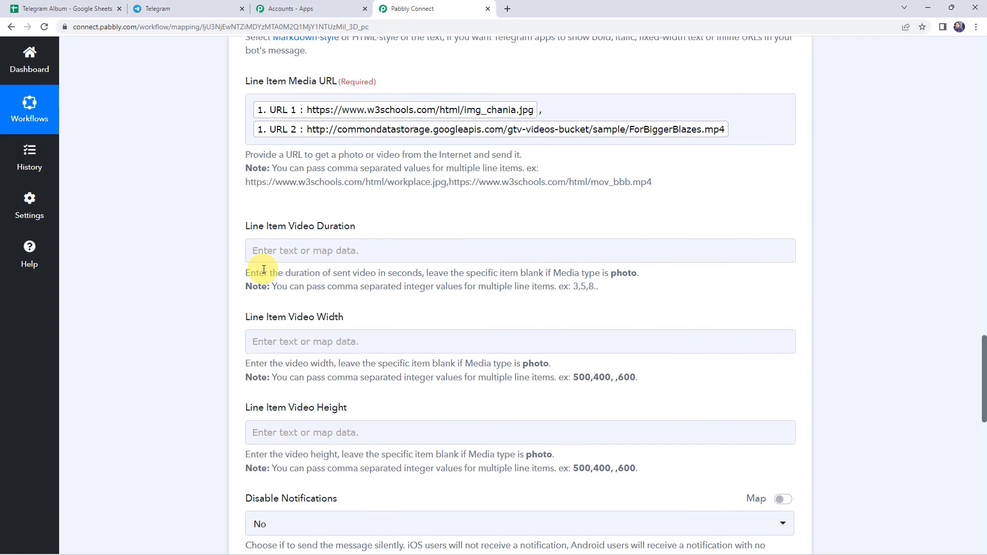
pyautogui.scroll(15, 264, 270)
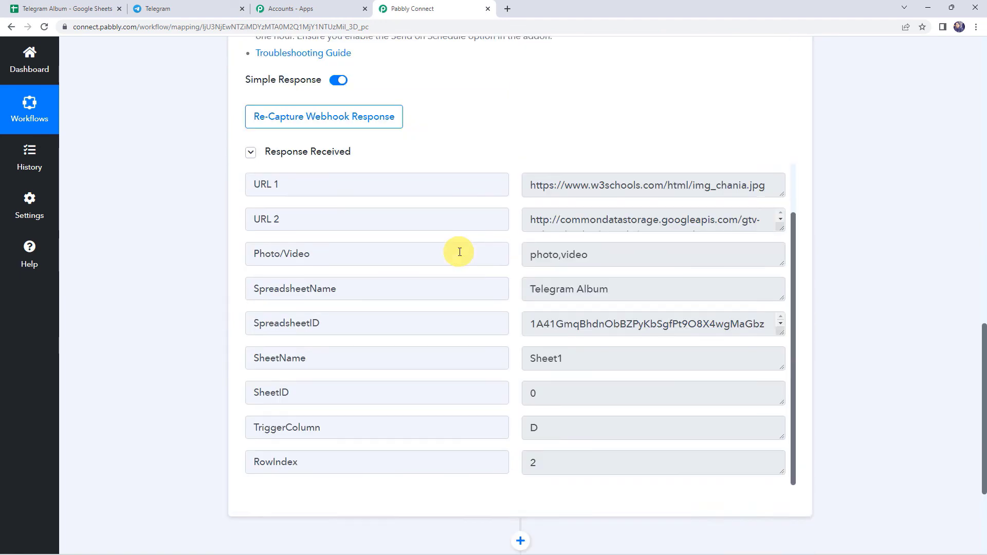
pyautogui.scroll(10, 459, 251)
pyautogui.click(560, 234)
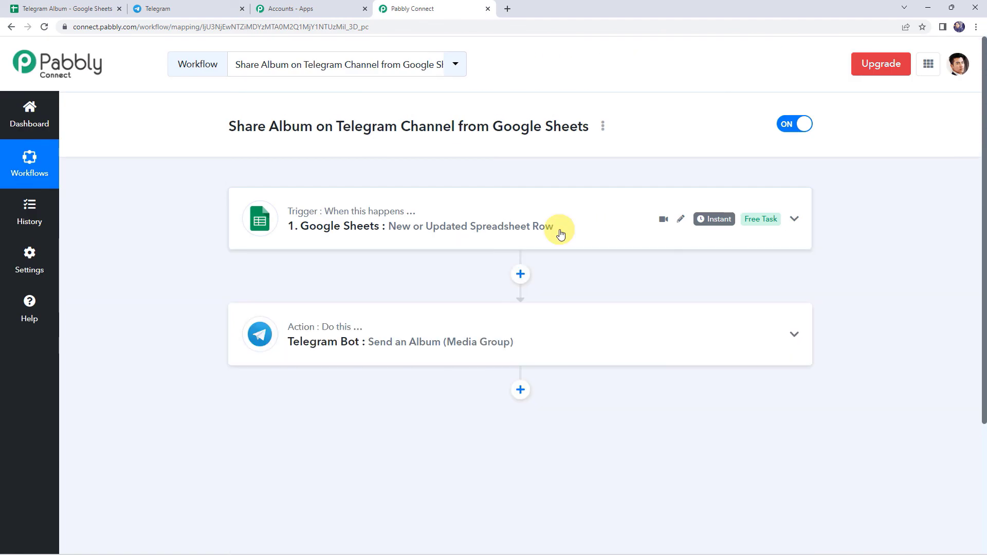